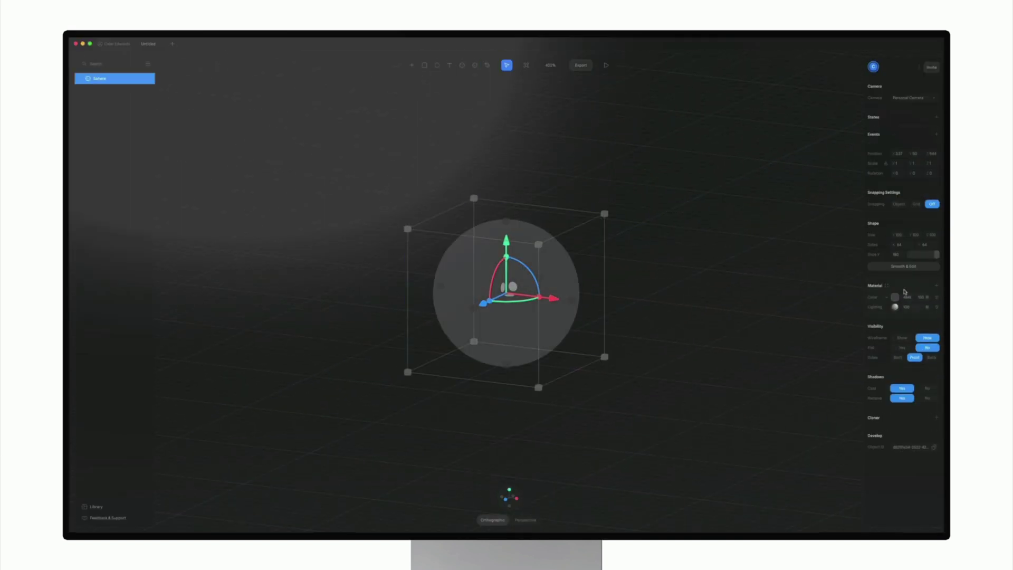
- Add a Displace layer and then a Depth layer to the grey sphere's material
{"action": "left_click", "coordinate": [936, 285]}
{"action": "left_click", "coordinate": [892, 307]}
{"action": "left_click", "coordinate": [893, 383]}
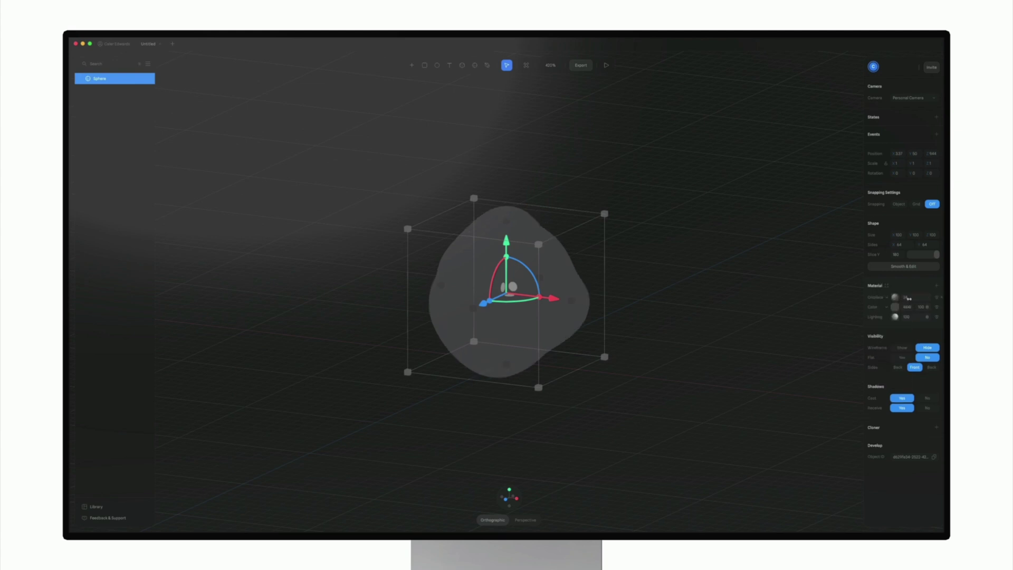
{"action": "left_click", "coordinate": [891, 297]}
{"action": "left_click", "coordinate": [897, 307]}
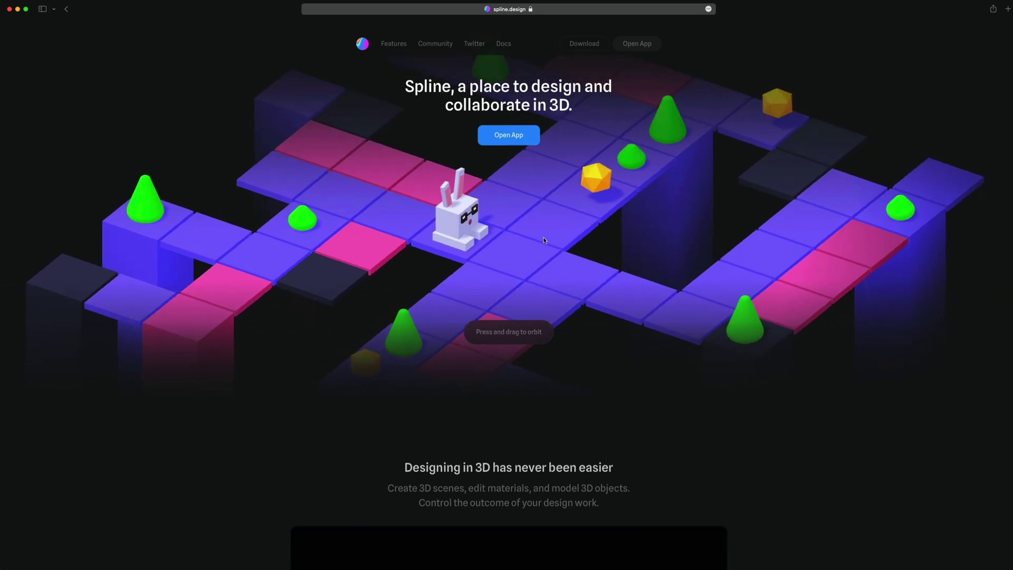
- Orbit the spline.design hero scene through several angles, then scroll down to the feature cards
{"action": "left_click_drag", "start_coordinate": [645, 234], "coordinate": [448, 232]}
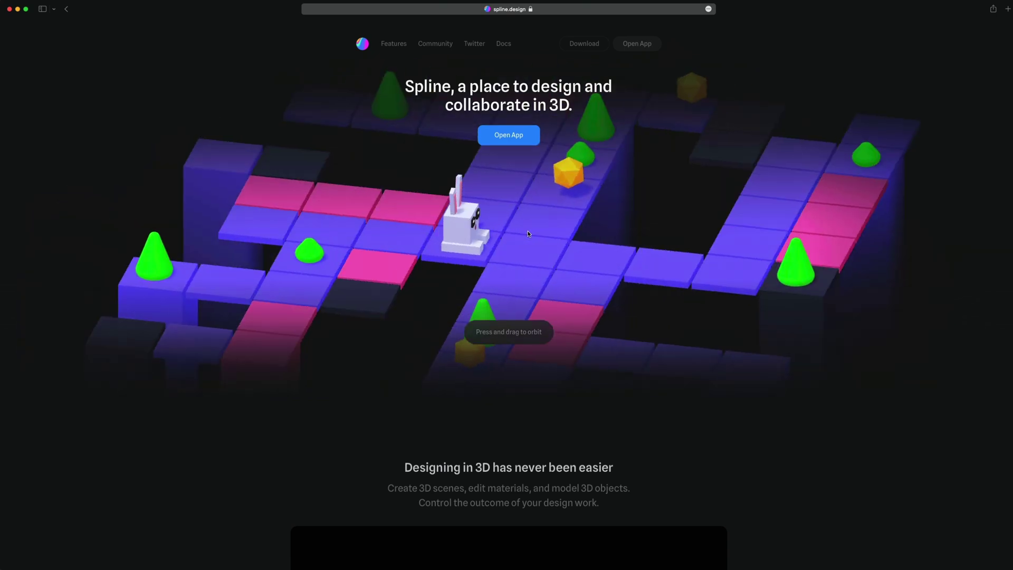
{"action": "mouse_move", "coordinate": [734, 177]}
{"action": "left_mouse_down"}
{"action": "mouse_move", "coordinate": [676, 210]}
{"action": "mouse_move", "coordinate": [686, 158]}
{"action": "mouse_move", "coordinate": [723, 193]}
{"action": "left_mouse_up"}
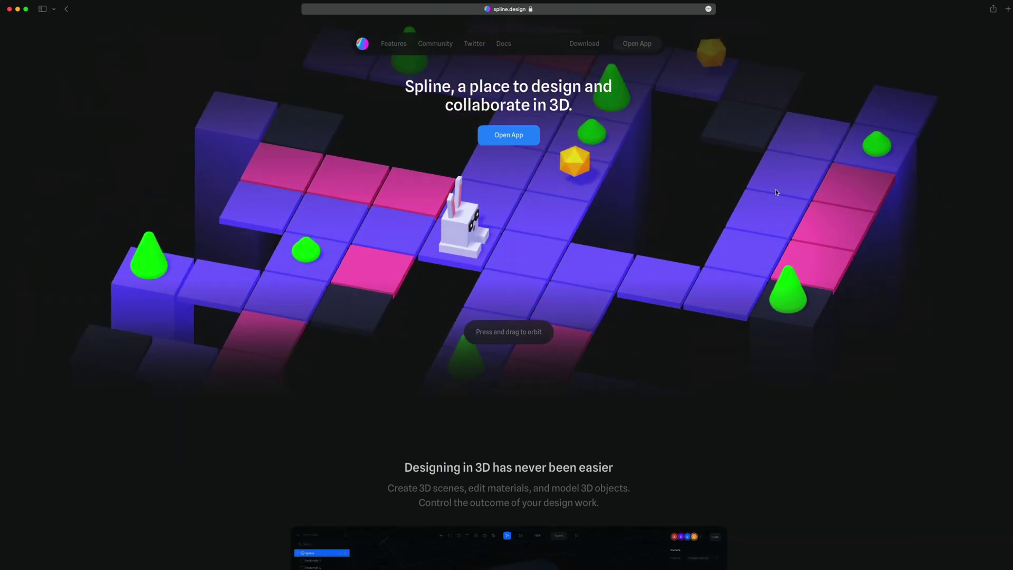
{"action": "left_click_drag", "start_coordinate": [497, 233], "coordinate": [687, 228]}
{"action": "scroll", "coordinate": [701, 221], "scroll_direction": "down", "scroll_amount": 7}
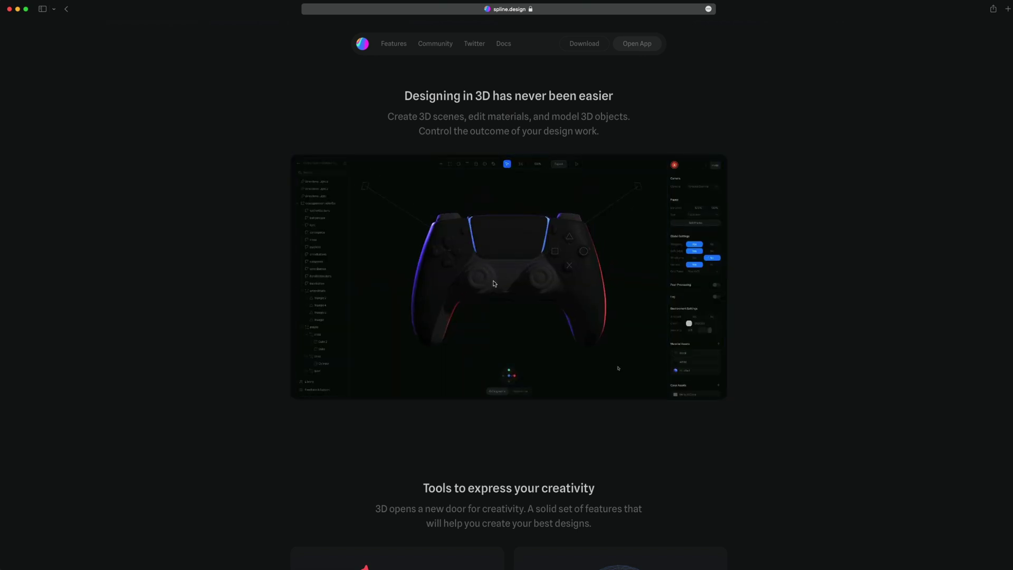
{"action": "scroll", "coordinate": [758, 261], "scroll_direction": "down", "scroll_amount": 10}
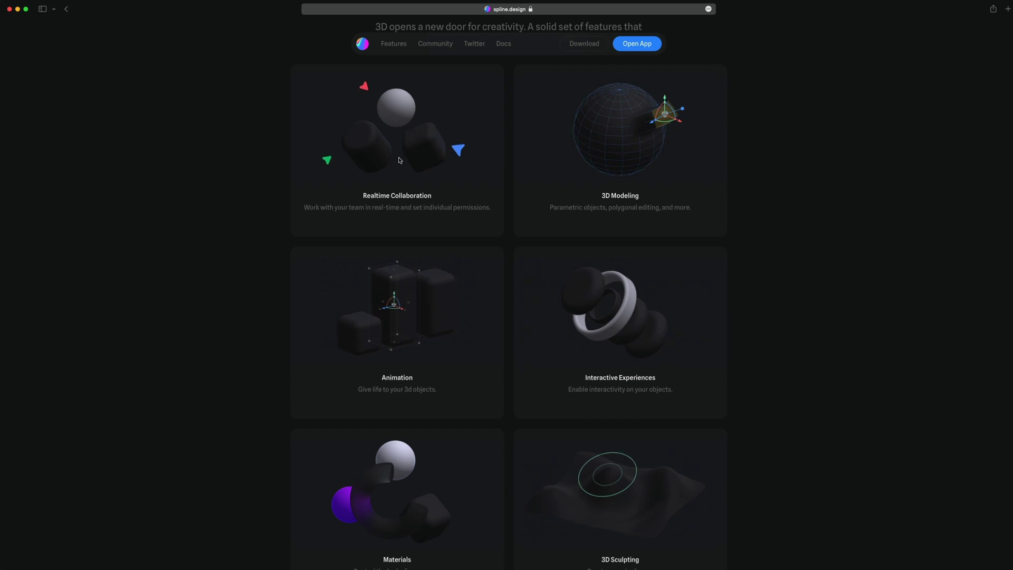
{"action": "scroll", "coordinate": [406, 295], "scroll_direction": "down", "scroll_amount": 2}
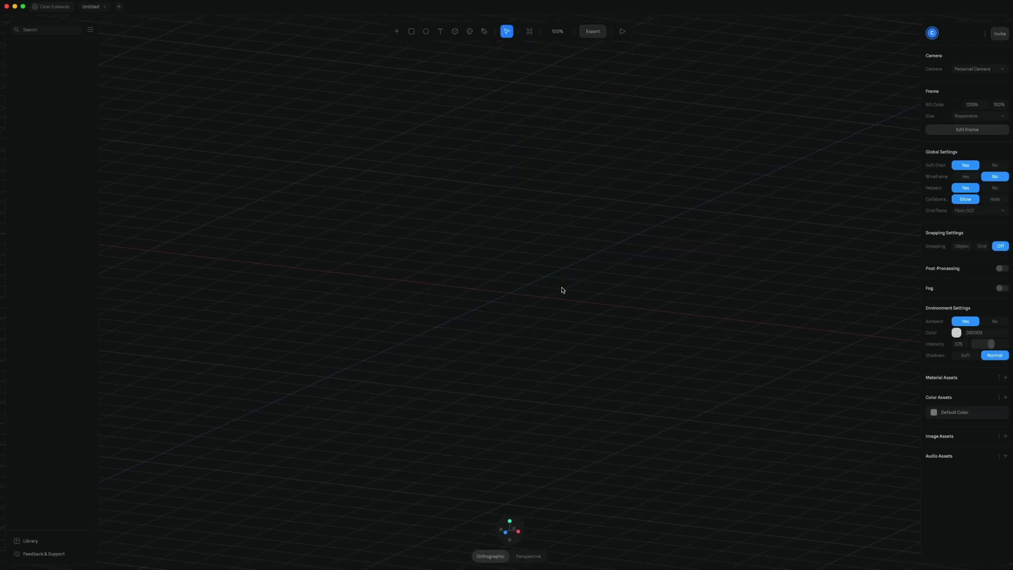
- Place a sphere on the grid, zoom in on it and reselect it
{"action": "left_click", "coordinate": [469, 31]}
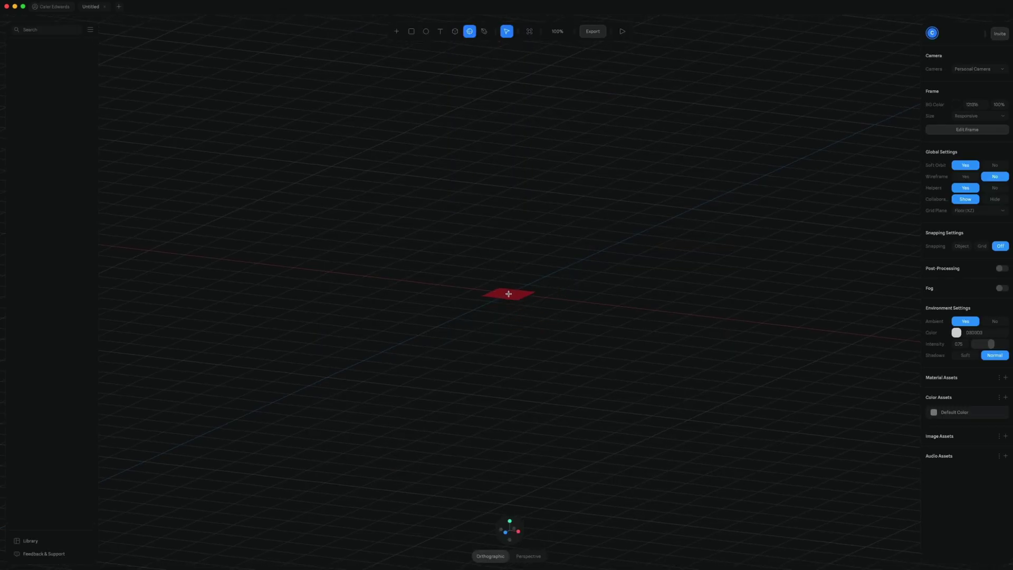
{"action": "left_click", "coordinate": [509, 293]}
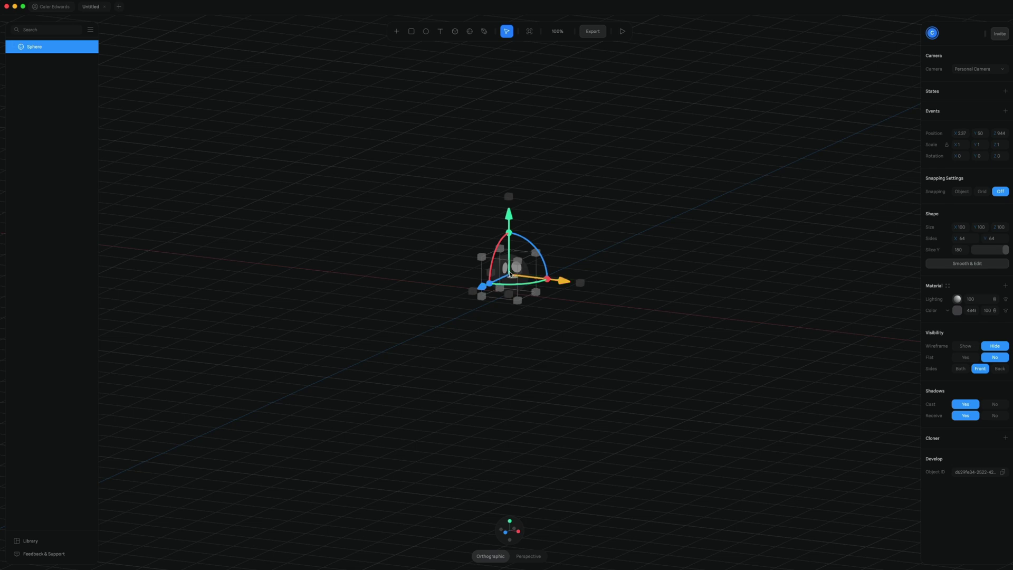
{"action": "scroll", "coordinate": [509, 283], "scroll_direction": "up", "scroll_amount": 5}
{"action": "scroll", "coordinate": [506, 233], "scroll_direction": "up", "scroll_amount": 4}
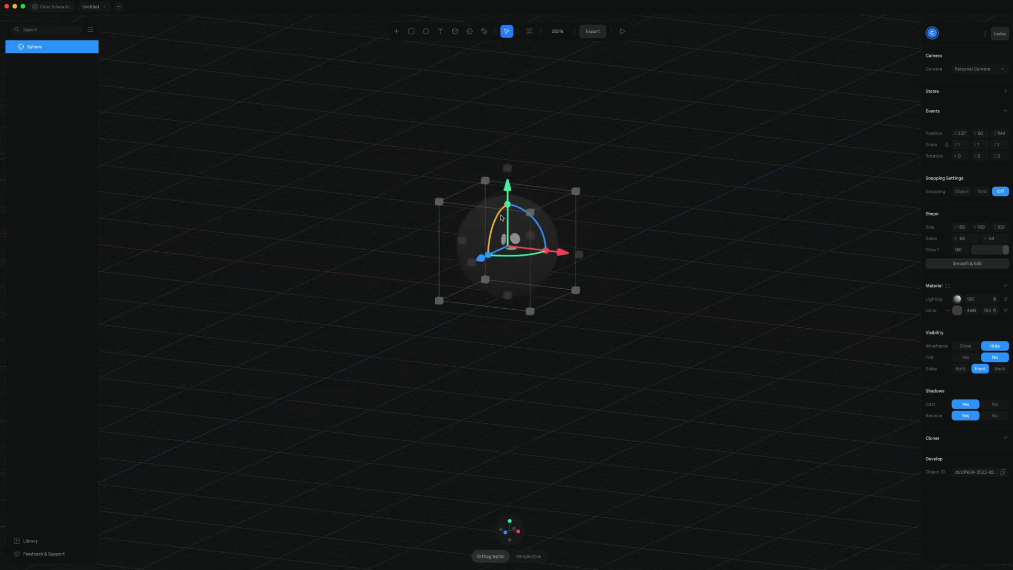
{"action": "key", "text": "Escape"}
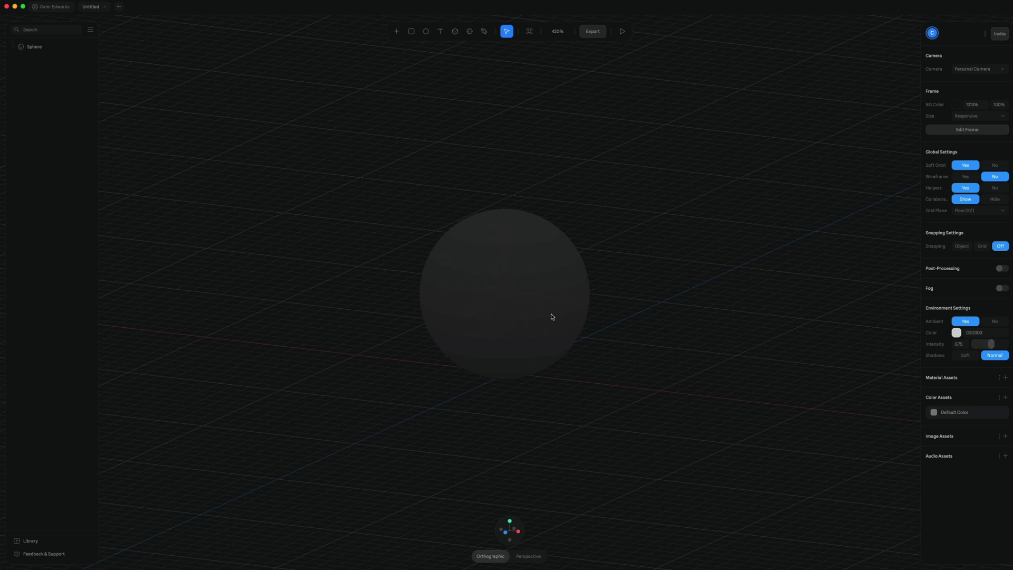
{"action": "left_click", "coordinate": [539, 315]}
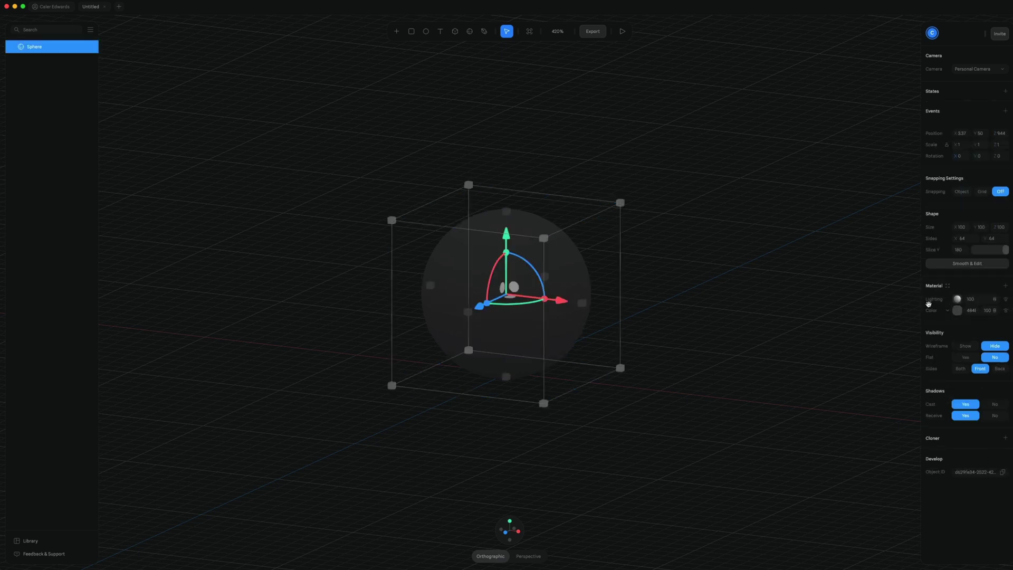
- Add a second Color layer to the sphere's material and move it above Lighting
{"action": "left_click", "coordinate": [1005, 287]}
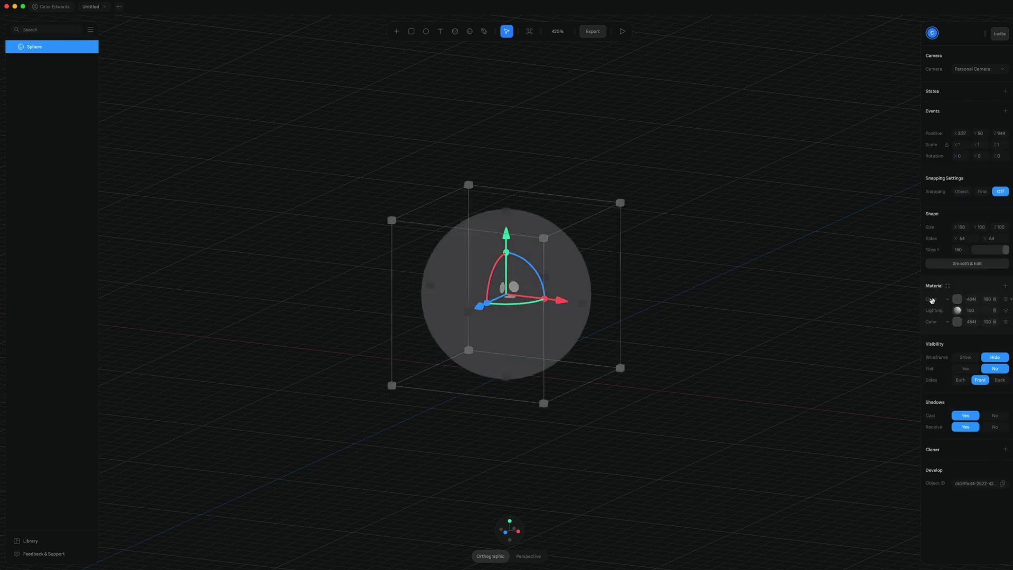
{"action": "mouse_move", "coordinate": [931, 300]}
{"action": "left_mouse_down"}
{"action": "mouse_move", "coordinate": [934, 314]}
{"action": "mouse_move", "coordinate": [935, 297]}
{"action": "left_mouse_up"}
{"action": "left_click", "coordinate": [1005, 322]}
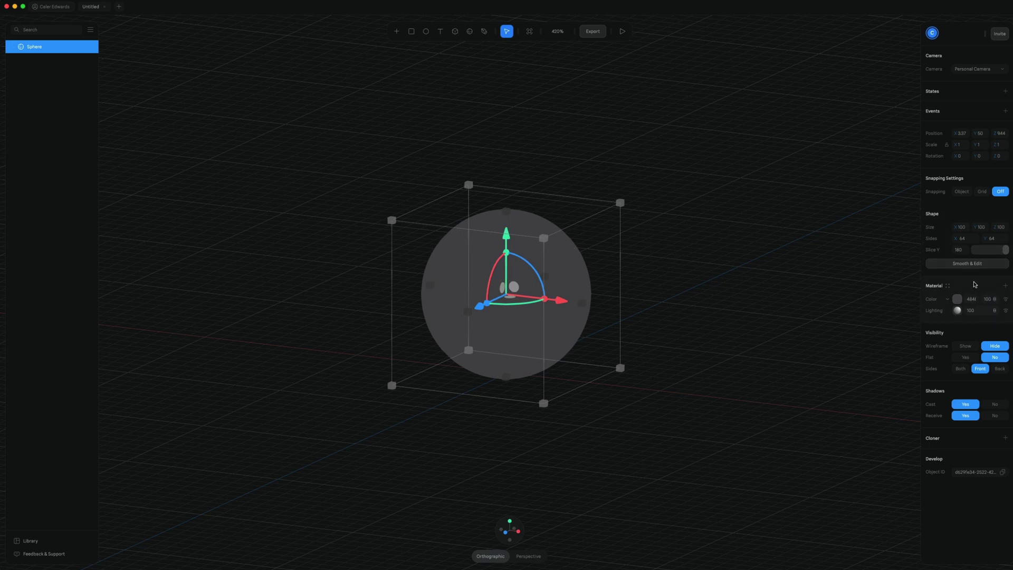
- Turn the top material layer into Displace at 129 and delete the Color layer
{"action": "left_click", "coordinate": [949, 301]}
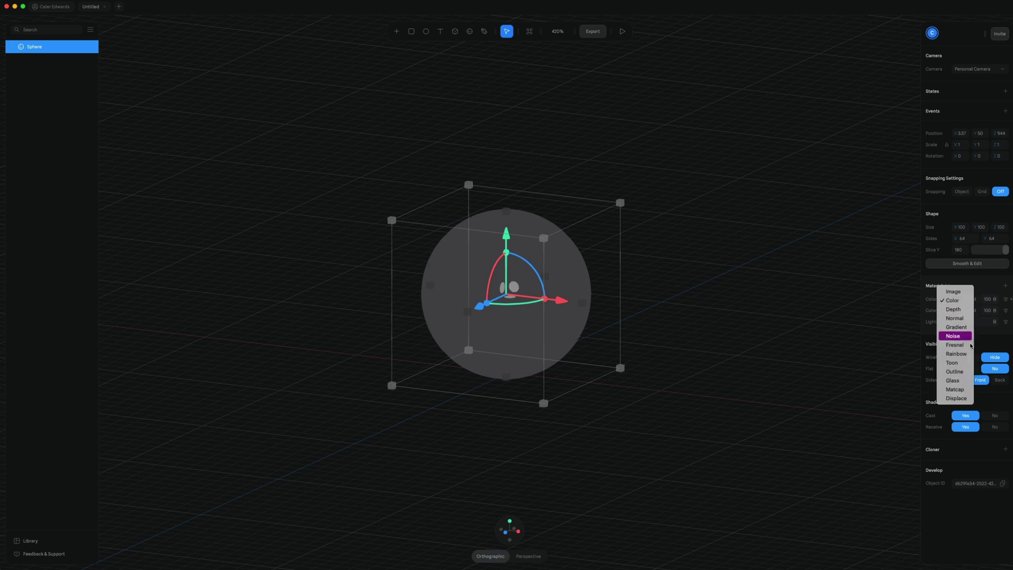
{"action": "left_click", "coordinate": [963, 396]}
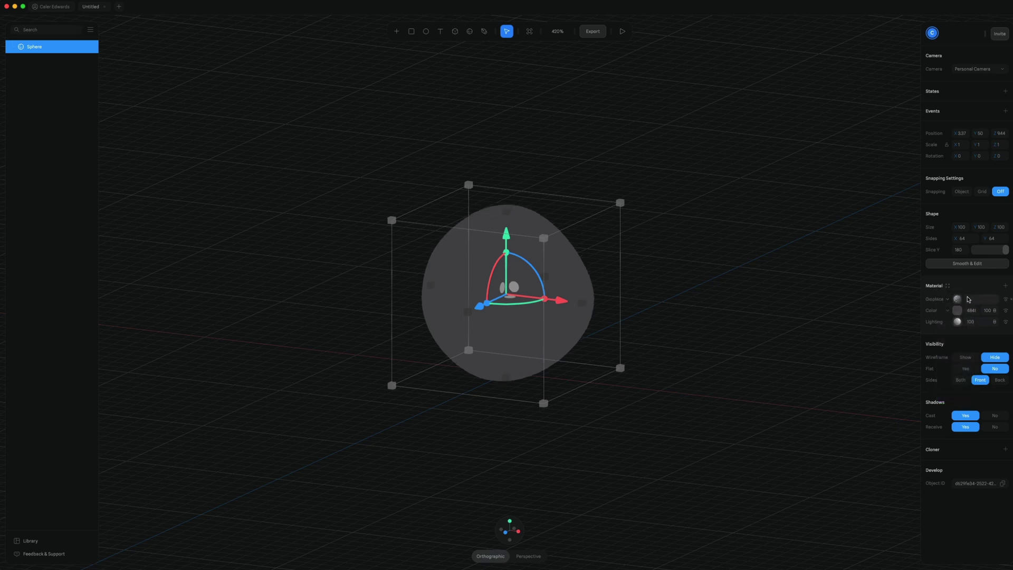
{"action": "left_click_drag", "start_coordinate": [966, 300], "coordinate": [992, 300]}
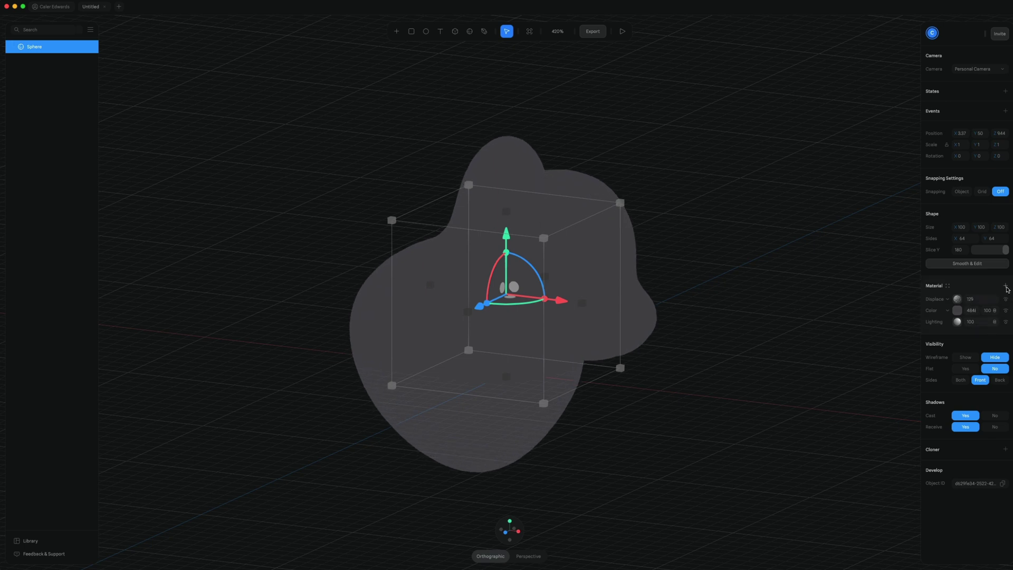
{"action": "left_click", "coordinate": [1010, 310]}
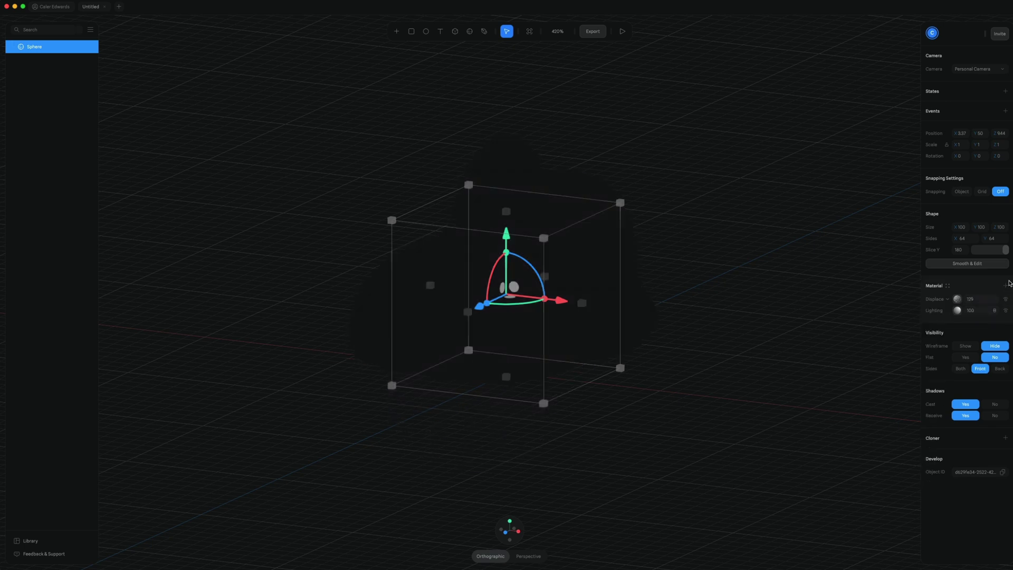
- Add a Depth layer, pull its gradient Near point to 0 and Far distance inward
{"action": "left_click", "coordinate": [1004, 286]}
{"action": "left_click", "coordinate": [947, 300]}
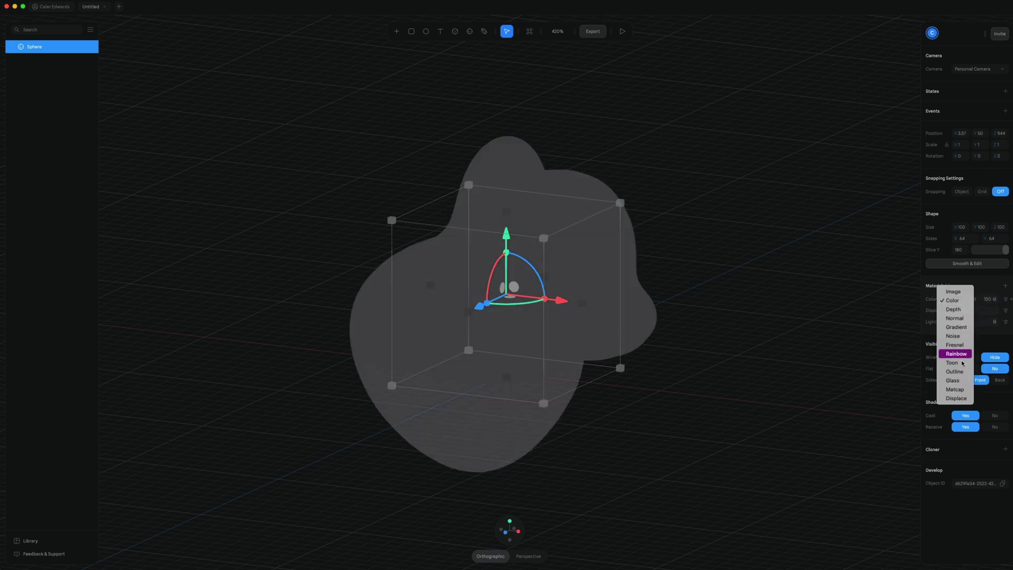
{"action": "left_click", "coordinate": [958, 311]}
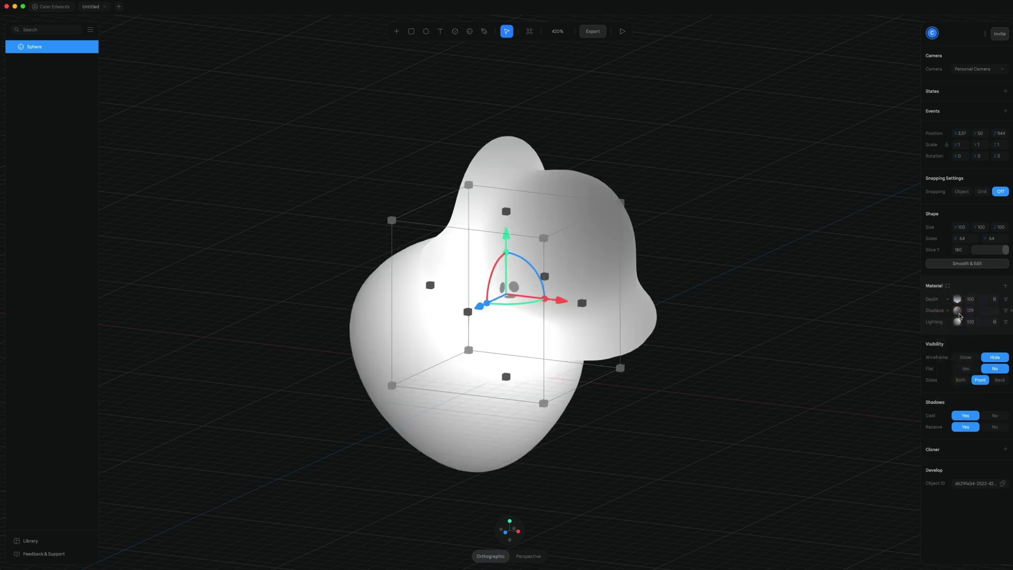
{"action": "left_click", "coordinate": [957, 299]}
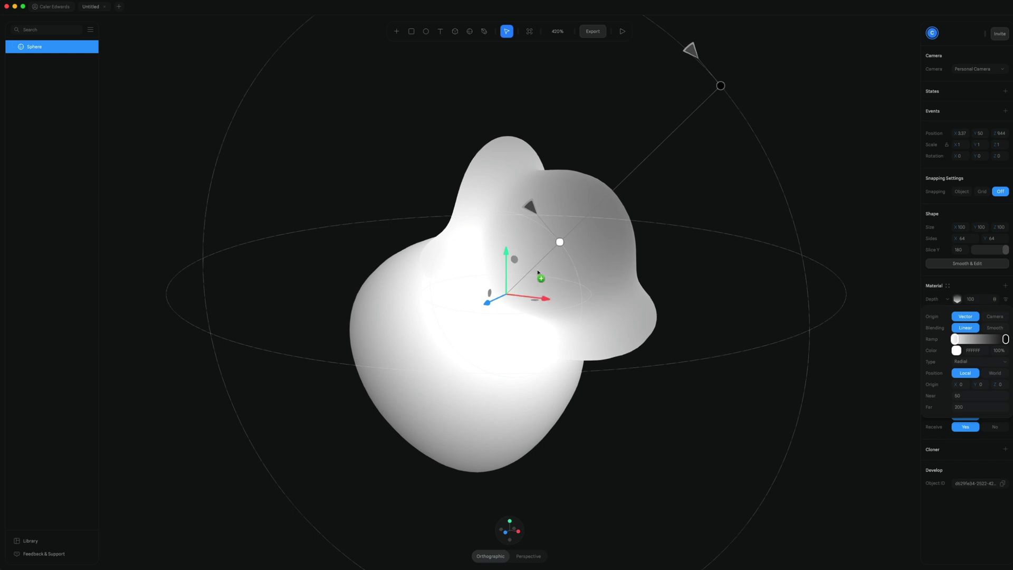
{"action": "left_click_drag", "start_coordinate": [531, 208], "coordinate": [466, 263]}
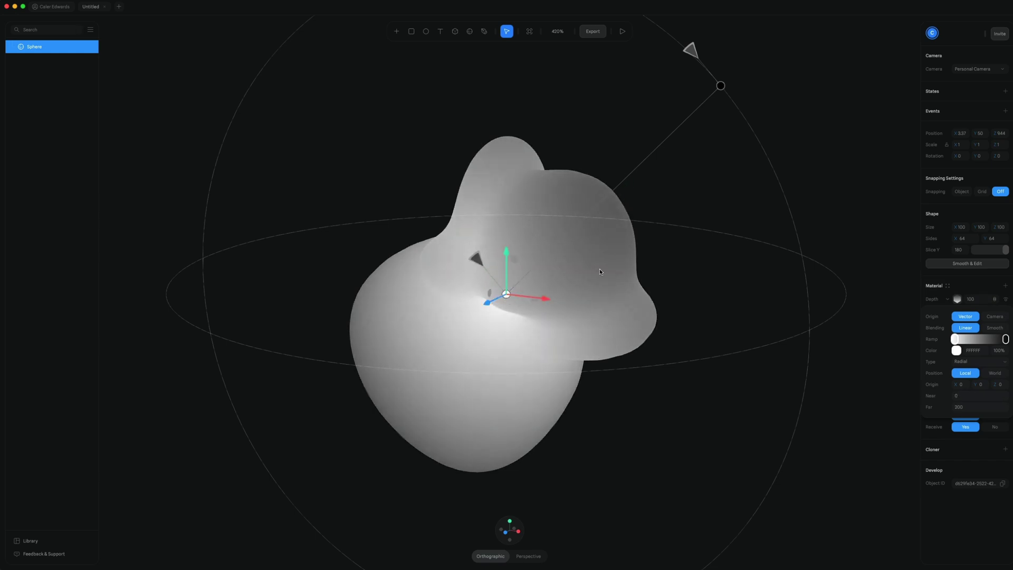
{"action": "left_click_drag", "start_coordinate": [688, 51], "coordinate": [657, 83]}
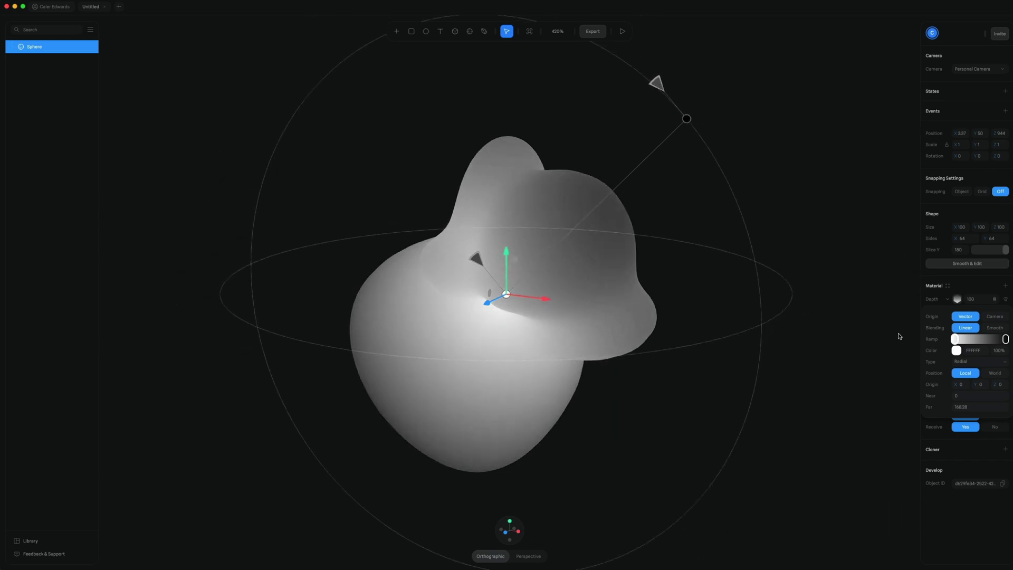
- Colour the Depth gradient with a saturated sky-blue stop and a 00FFC0 green stop
{"action": "left_click", "coordinate": [956, 350]}
{"action": "left_click", "coordinate": [972, 454]}
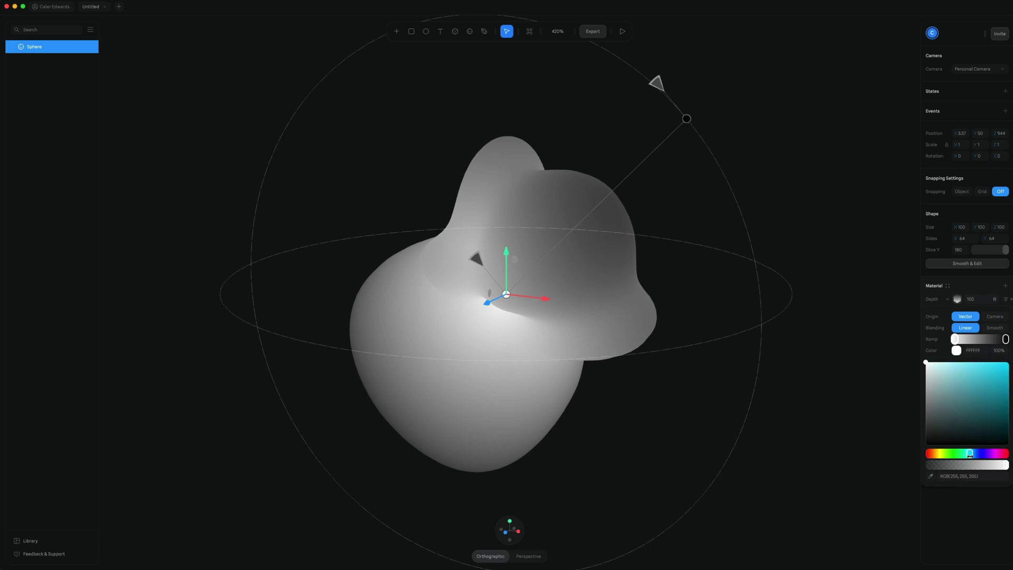
{"action": "left_click_drag", "start_coordinate": [973, 393], "coordinate": [1008, 362]}
{"action": "left_click", "coordinate": [1004, 340]}
{"action": "left_click", "coordinate": [965, 453]}
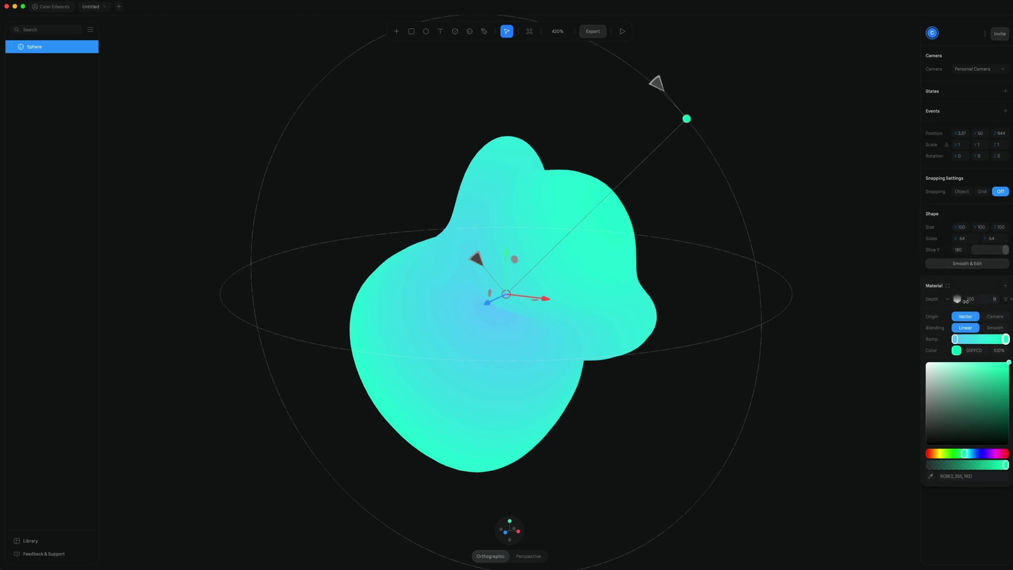
{"action": "left_click", "coordinate": [965, 286]}
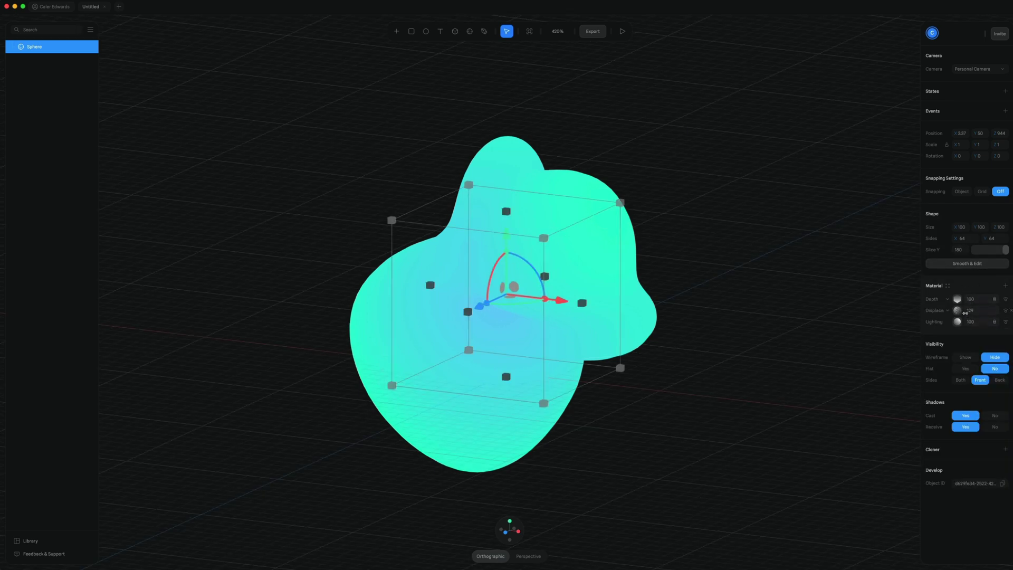
- Raise Displace to 214, turn the depth gradient, and adjust Noise Scale for four lobes
{"action": "left_click_drag", "start_coordinate": [965, 313], "coordinate": [987, 313]}
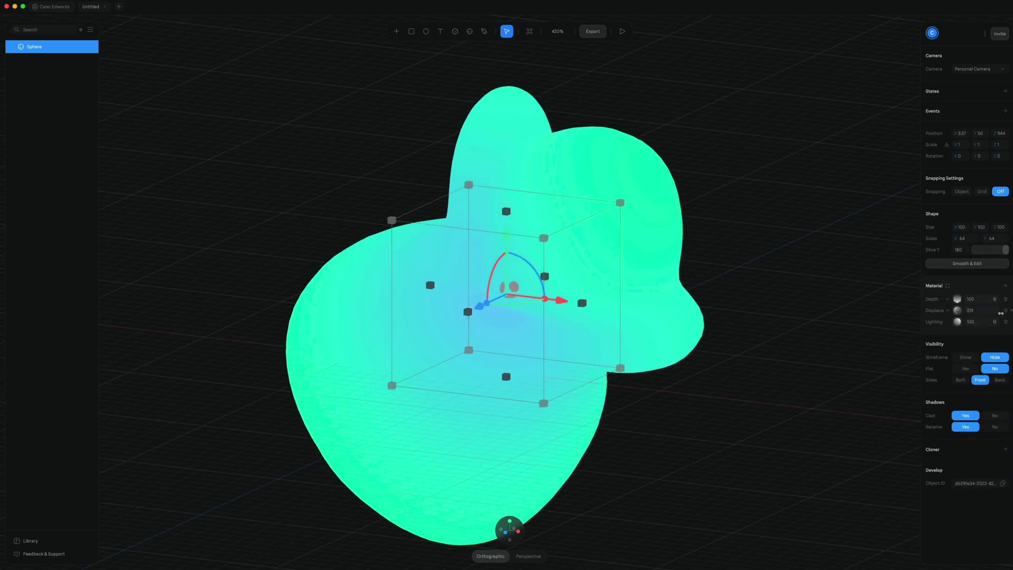
{"action": "left_click", "coordinate": [958, 299]}
{"action": "left_click_drag", "start_coordinate": [651, 88], "coordinate": [621, 114]}
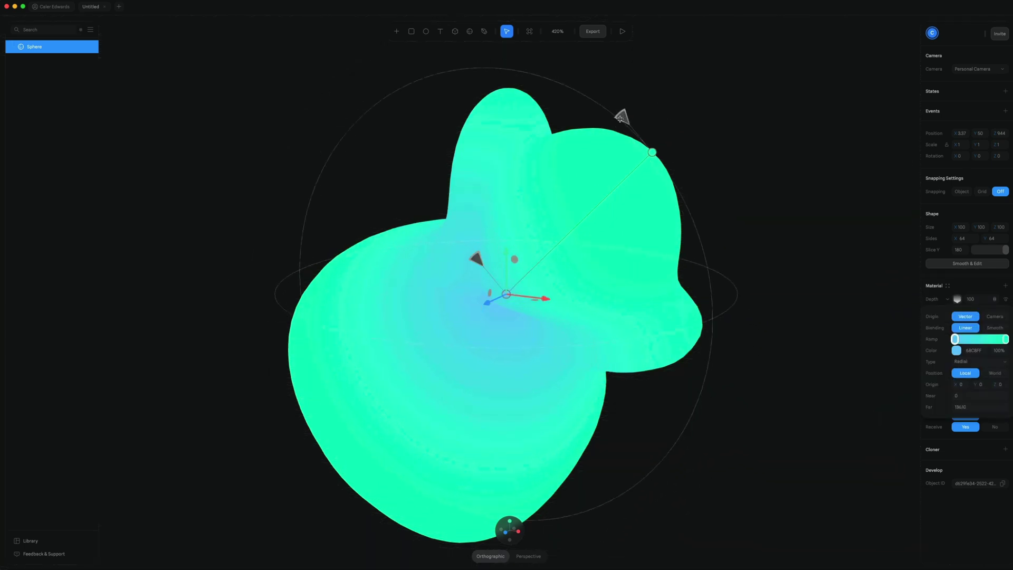
{"action": "left_click", "coordinate": [957, 310]}
{"action": "left_click_drag", "start_coordinate": [957, 342], "coordinate": [981, 342]}
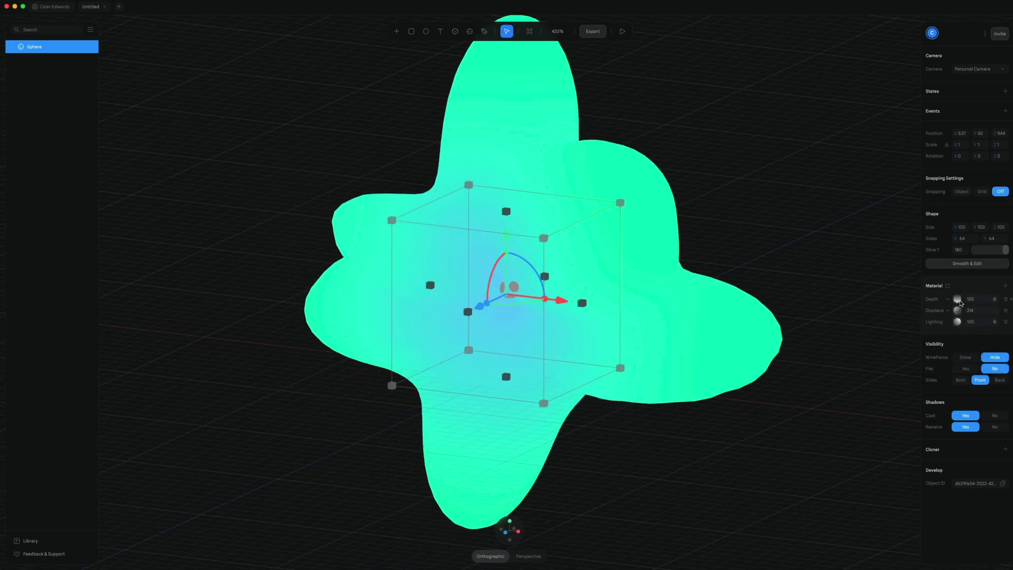
{"action": "left_click", "coordinate": [957, 300]}
{"action": "left_click", "coordinate": [976, 350]}
{"action": "scroll", "coordinate": [785, 213], "scroll_direction": "down", "scroll_amount": 3}
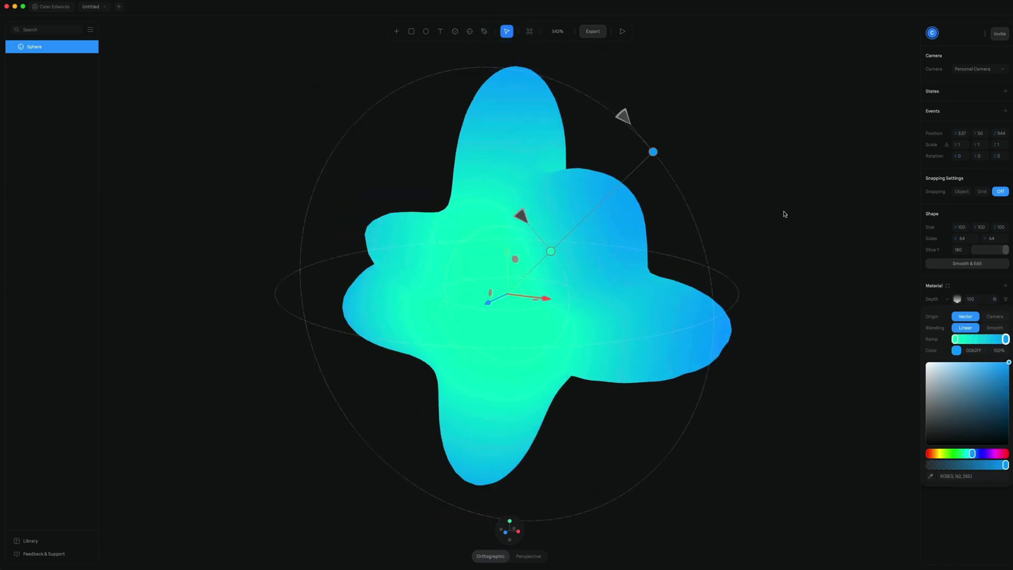
- Add a second state to the blob and set its displacement Movement to 50
{"action": "left_click", "coordinate": [953, 287]}
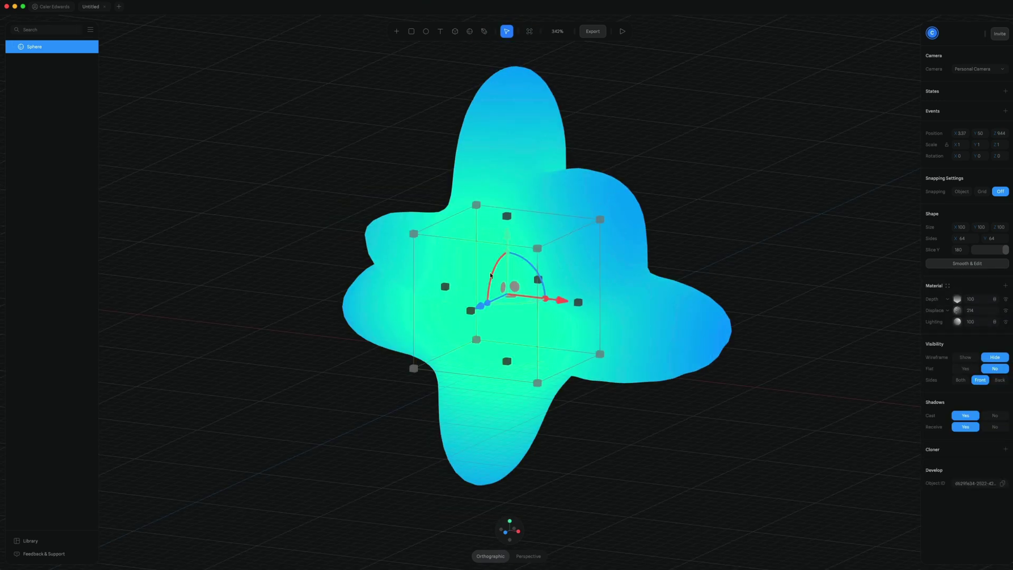
{"action": "left_click", "coordinate": [712, 188]}
{"action": "left_click", "coordinate": [599, 241]}
{"action": "left_click", "coordinate": [1004, 92]}
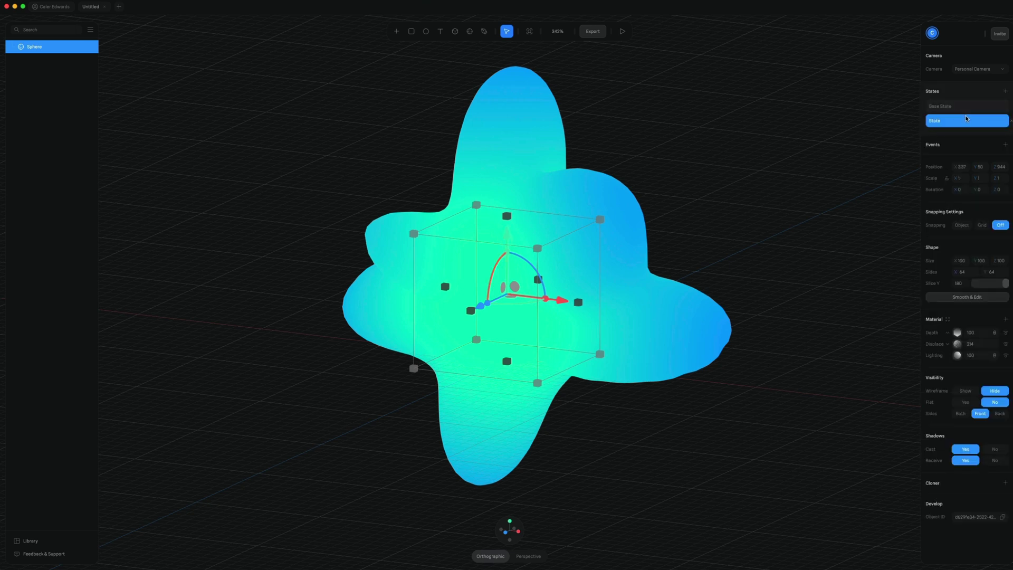
{"action": "left_click", "coordinate": [951, 106]}
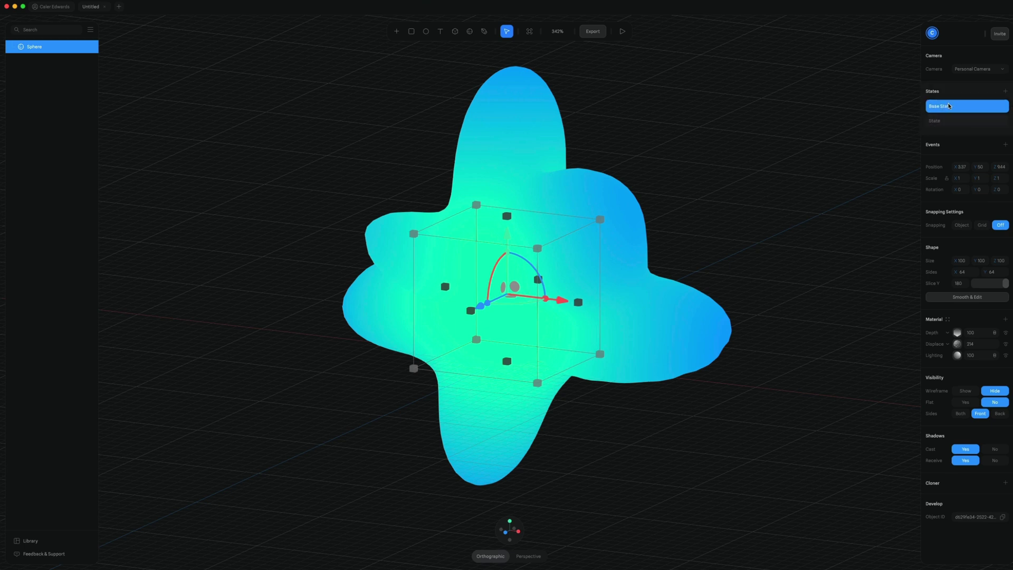
{"action": "left_click", "coordinate": [960, 347]}
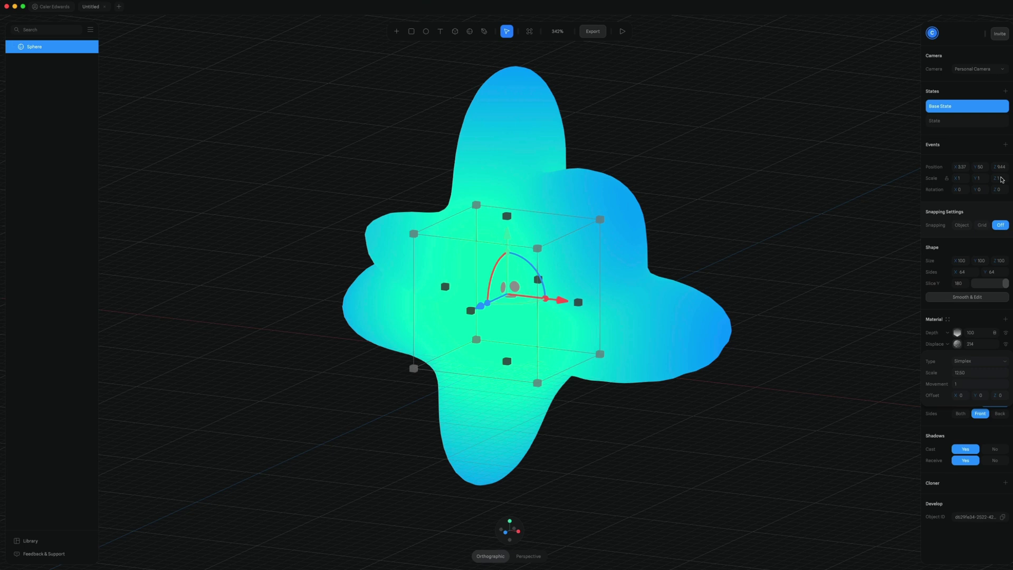
{"action": "left_click", "coordinate": [950, 122]}
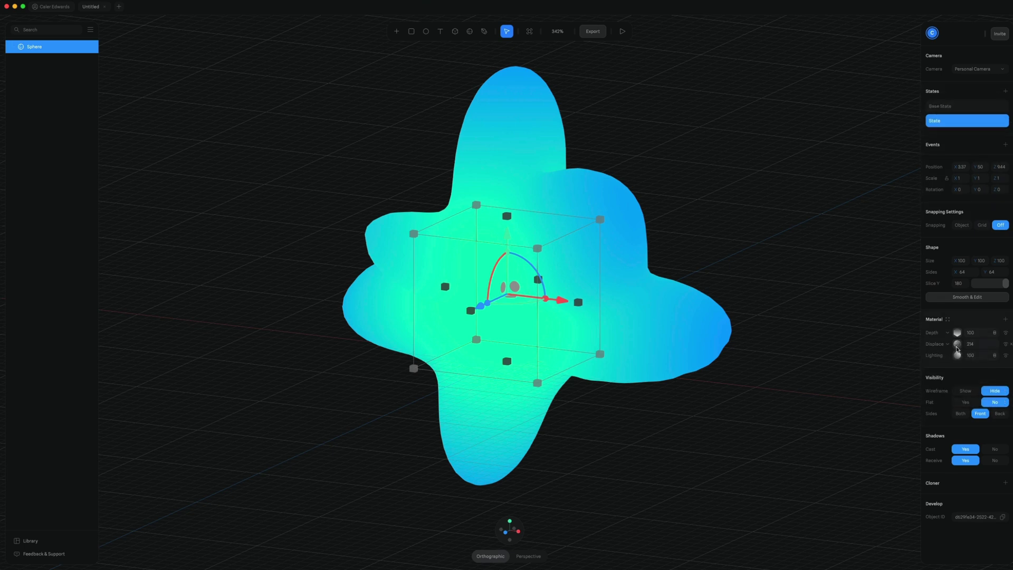
{"action": "left_click", "coordinate": [955, 384]}
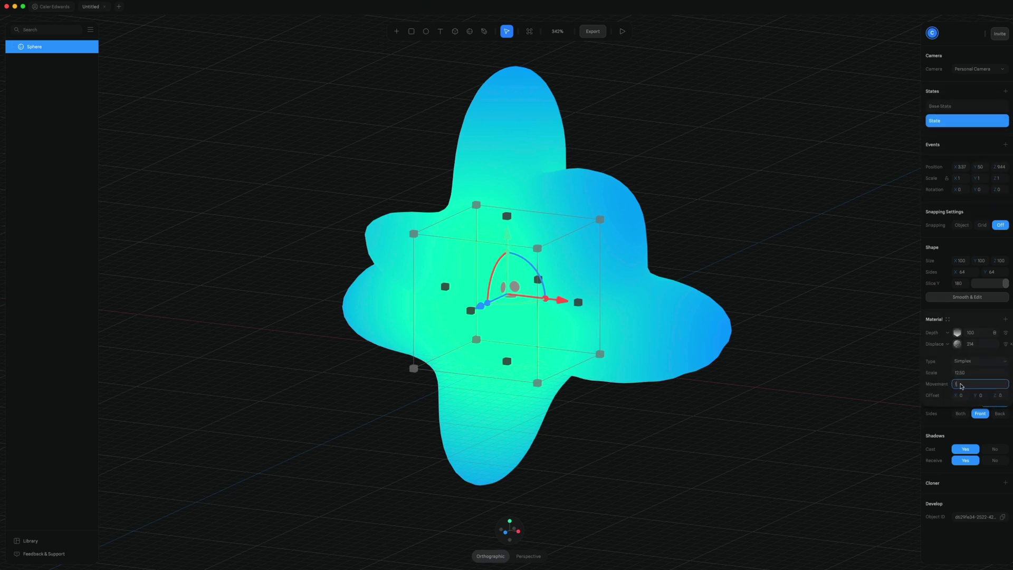
{"action": "key", "text": "Return"}
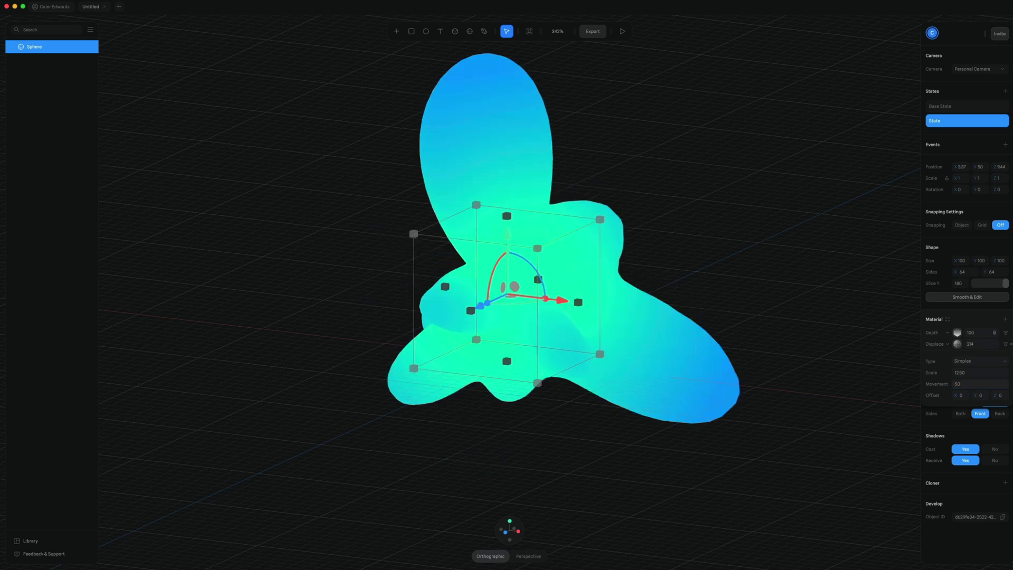
- Add a Start event that transitions the sphere to the new state, editing its Duration
{"action": "left_click", "coordinate": [1004, 146]}
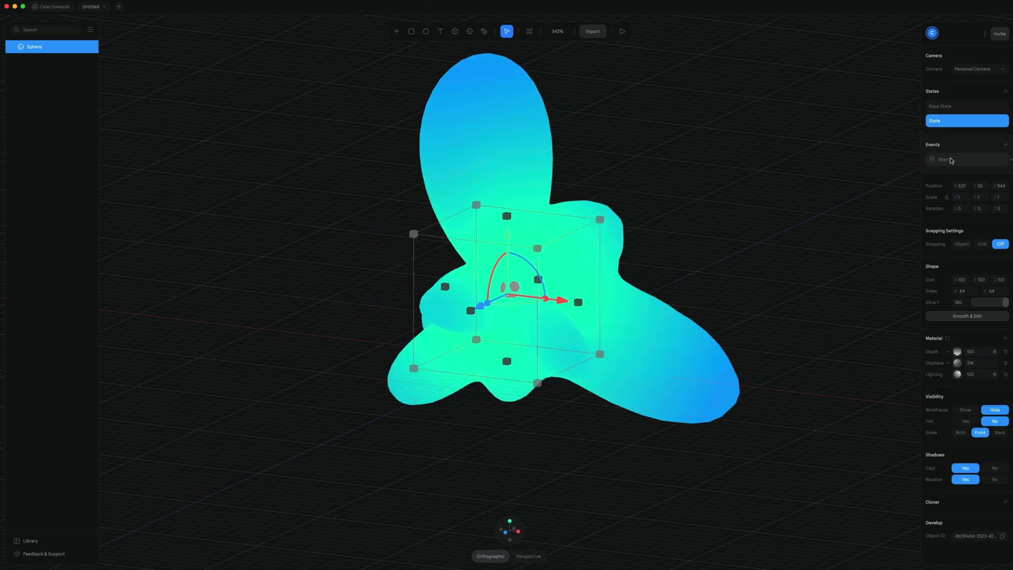
{"action": "left_click", "coordinate": [976, 164]}
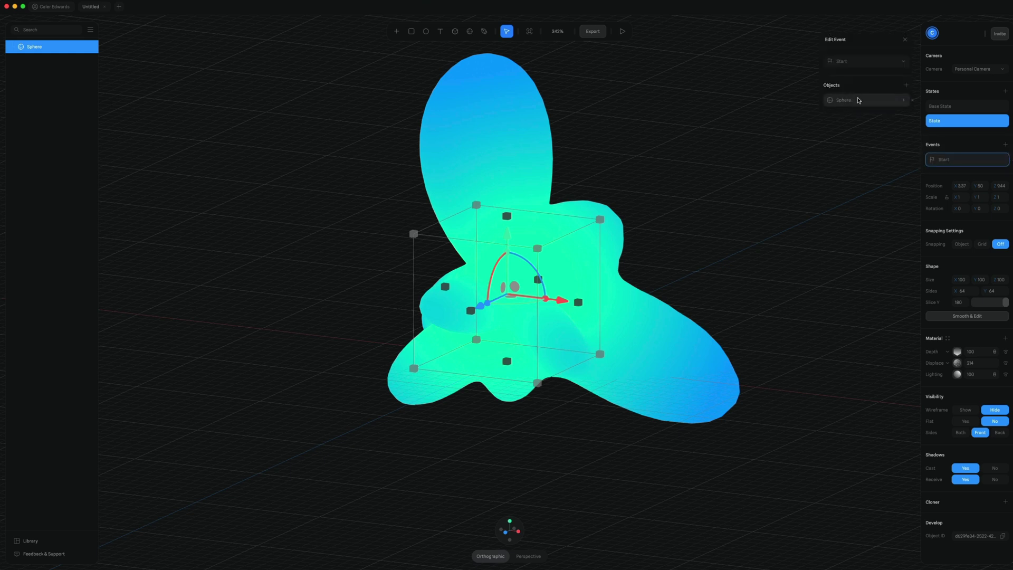
{"action": "left_click", "coordinate": [860, 101]}
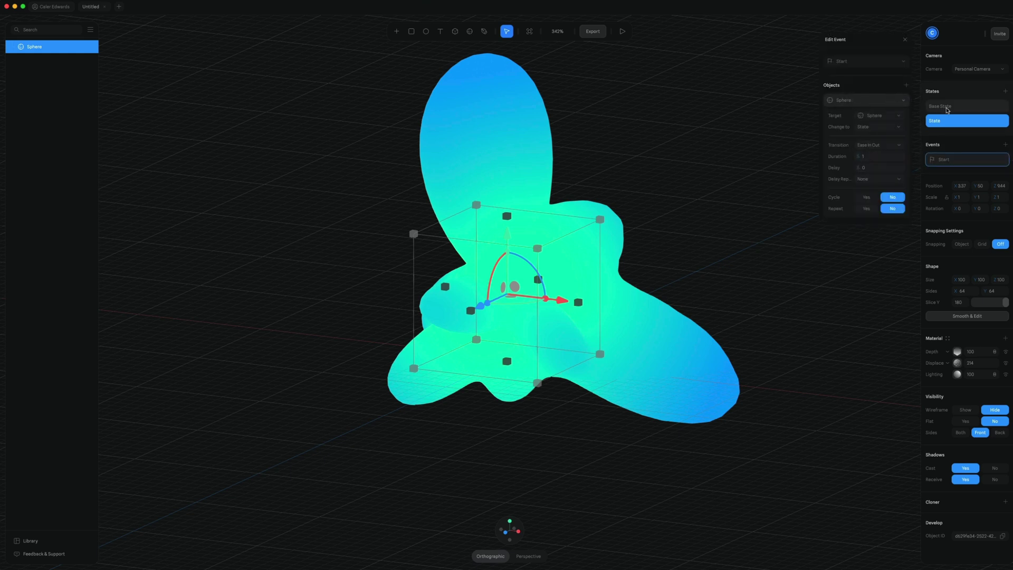
{"action": "left_click", "coordinate": [949, 108]}
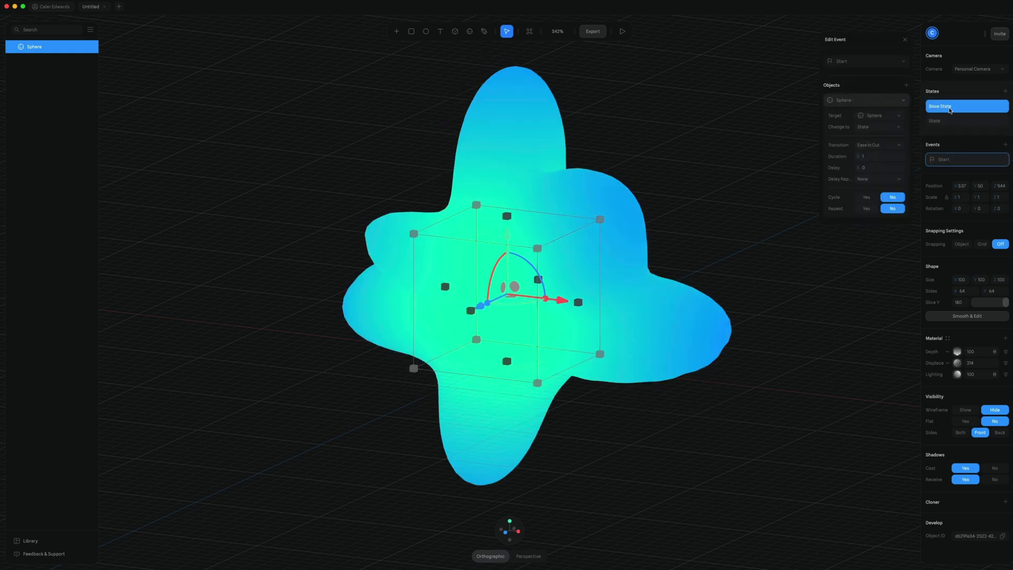
{"action": "left_click", "coordinate": [869, 156]}
- Confirm the 10-second duration, play the morph in preview, then return to the editor
{"action": "key", "text": "Return"}
{"action": "left_click", "coordinate": [622, 32]}
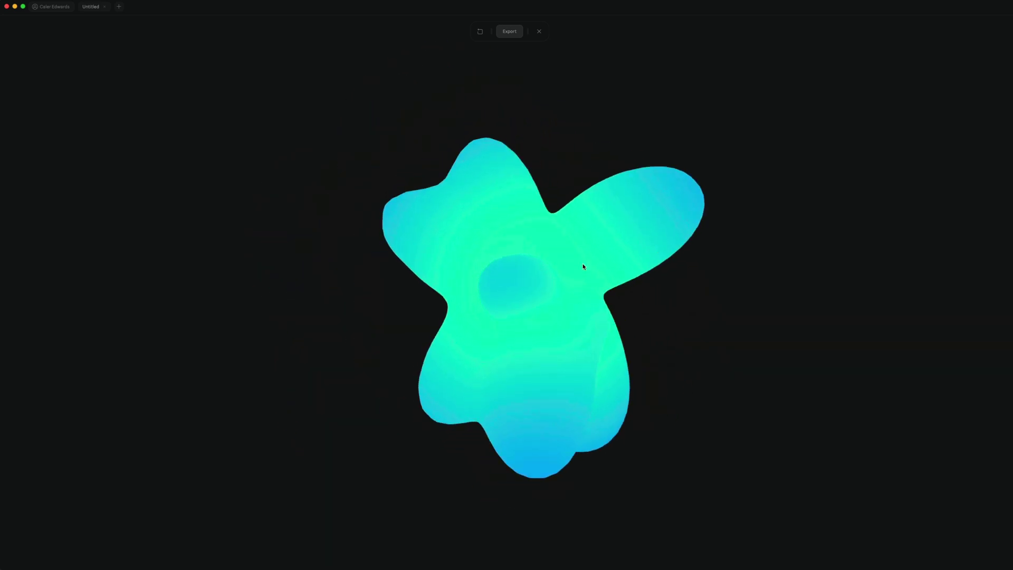
{"action": "left_click", "coordinate": [538, 31]}
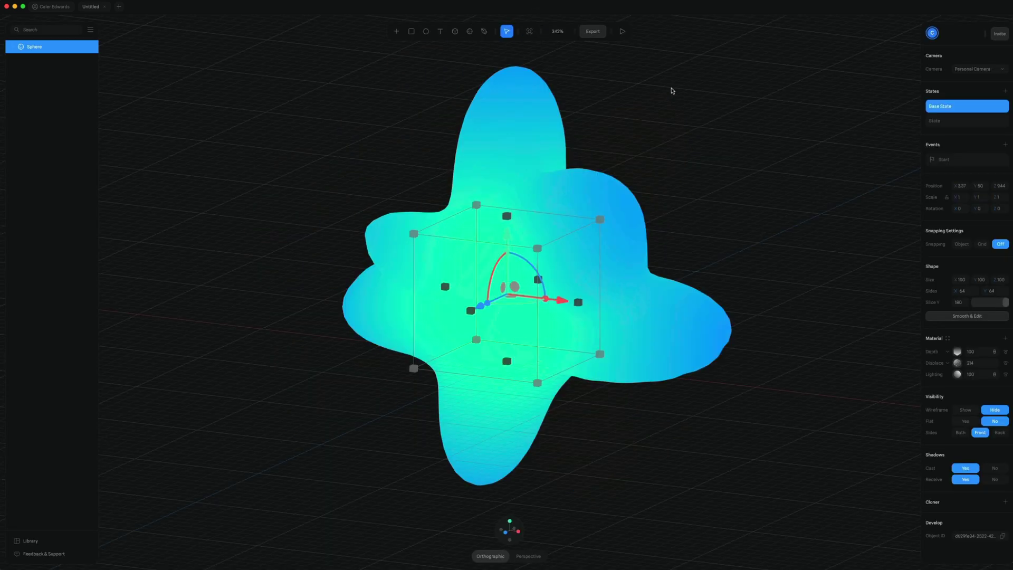
- Review the export formats under Public URL, then close the Export panel
{"action": "left_click", "coordinate": [593, 32]}
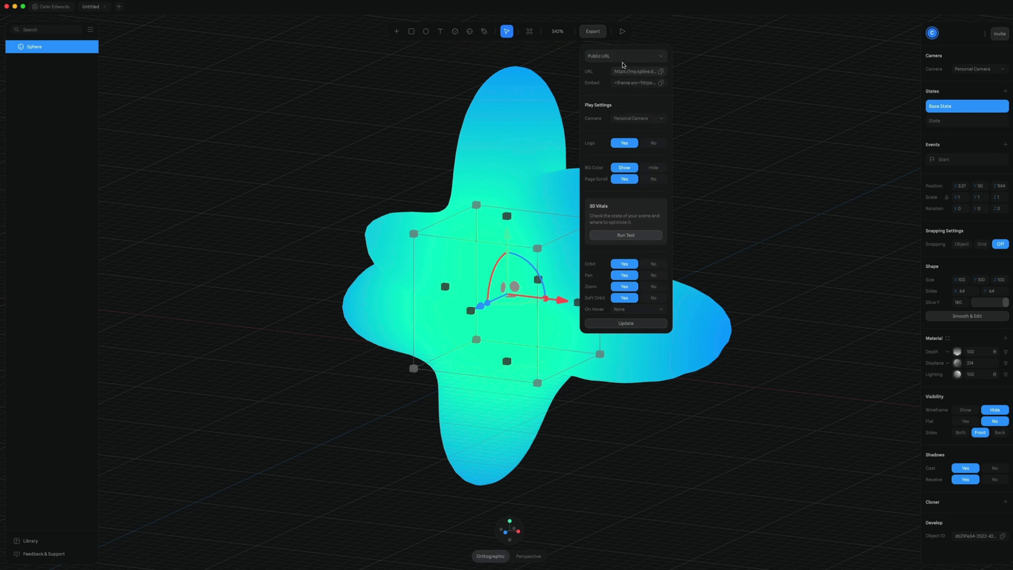
{"action": "left_click", "coordinate": [627, 56]}
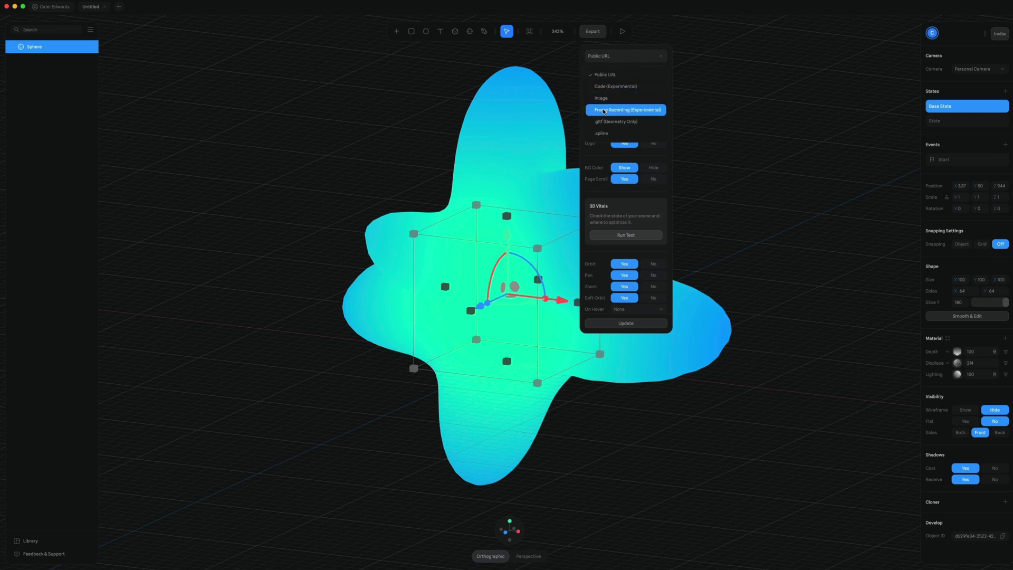
{"action": "left_click", "coordinate": [659, 32]}
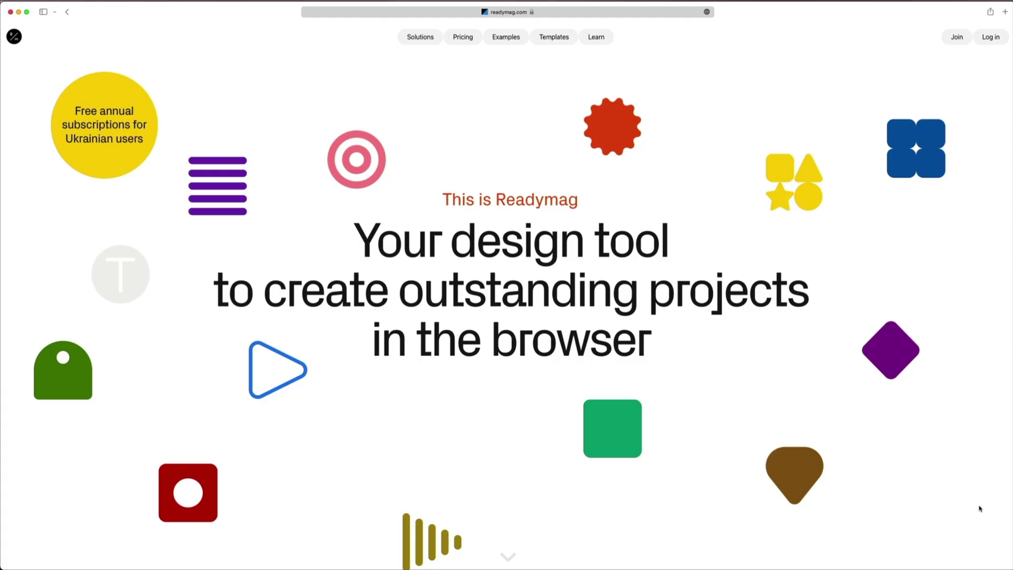
- Scroll readymag.com to the demos of the Typekit font picker and Portfolio templates
{"action": "scroll", "coordinate": [980, 507], "scroll_direction": "down", "scroll_amount": 3}
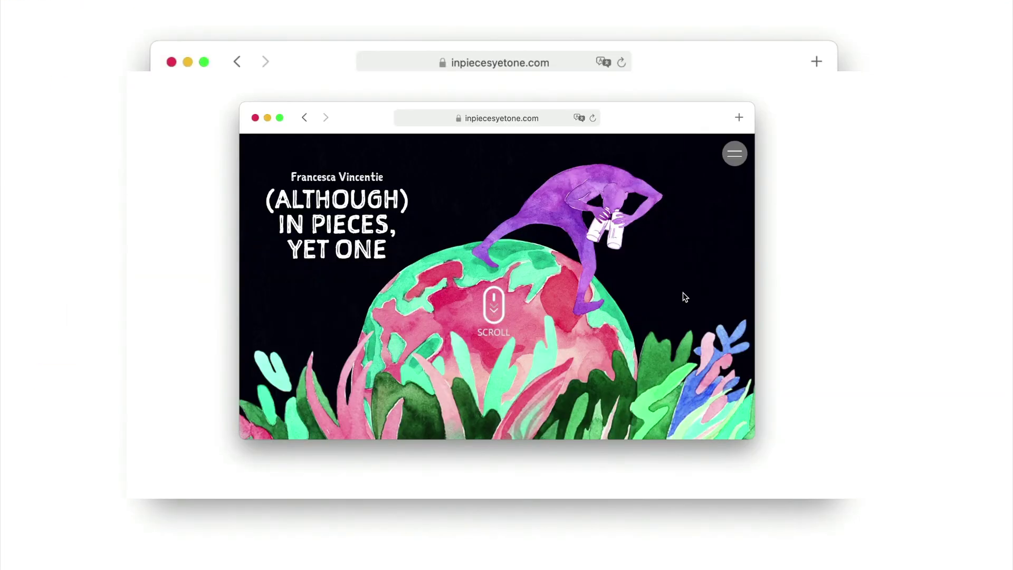
{"action": "scroll", "coordinate": [683, 297], "scroll_direction": "down", "scroll_amount": 5}
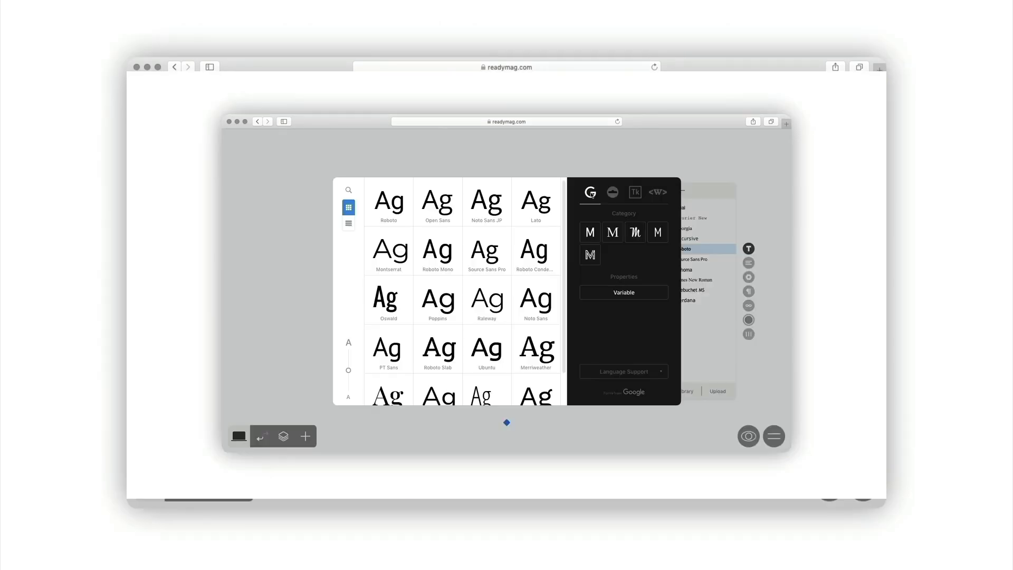
{"action": "left_click", "coordinate": [611, 192]}
{"action": "left_click", "coordinate": [635, 193]}
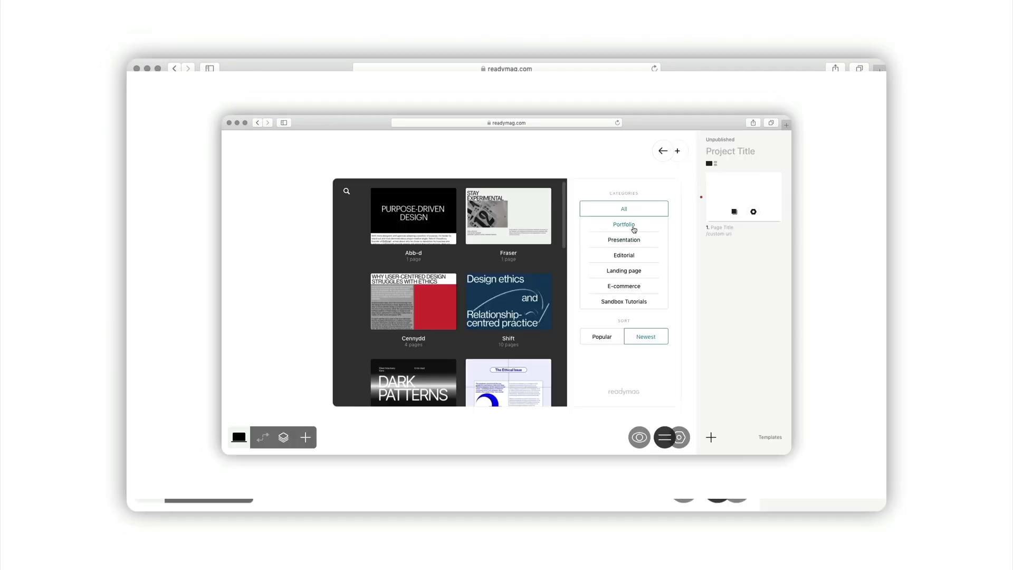
{"action": "left_click", "coordinate": [633, 226]}
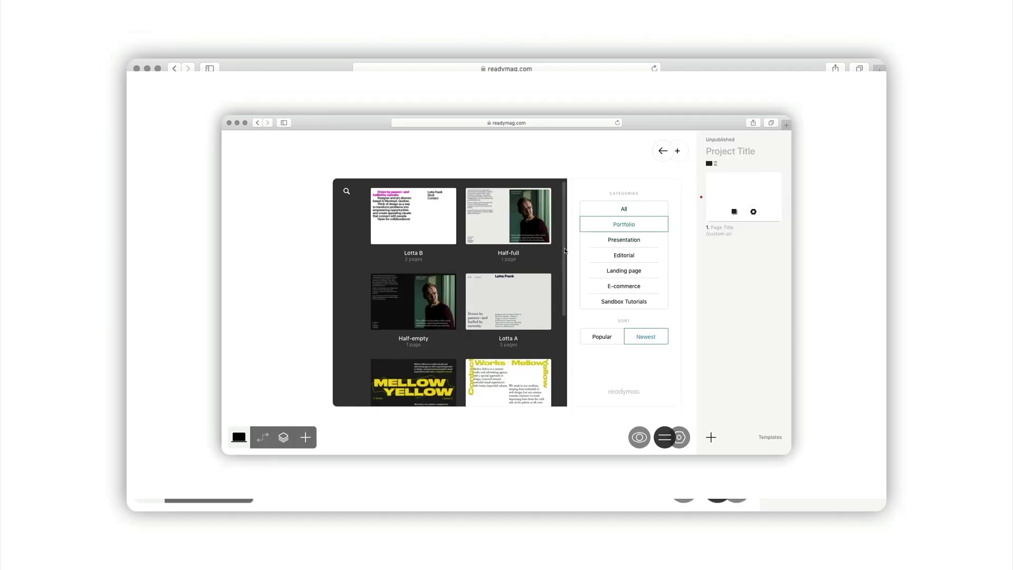
- Watch the Picture widget demo: a picture placed lower-right and duplicated into the third column
{"action": "scroll", "coordinate": [528, 250], "scroll_direction": "down", "scroll_amount": 5}
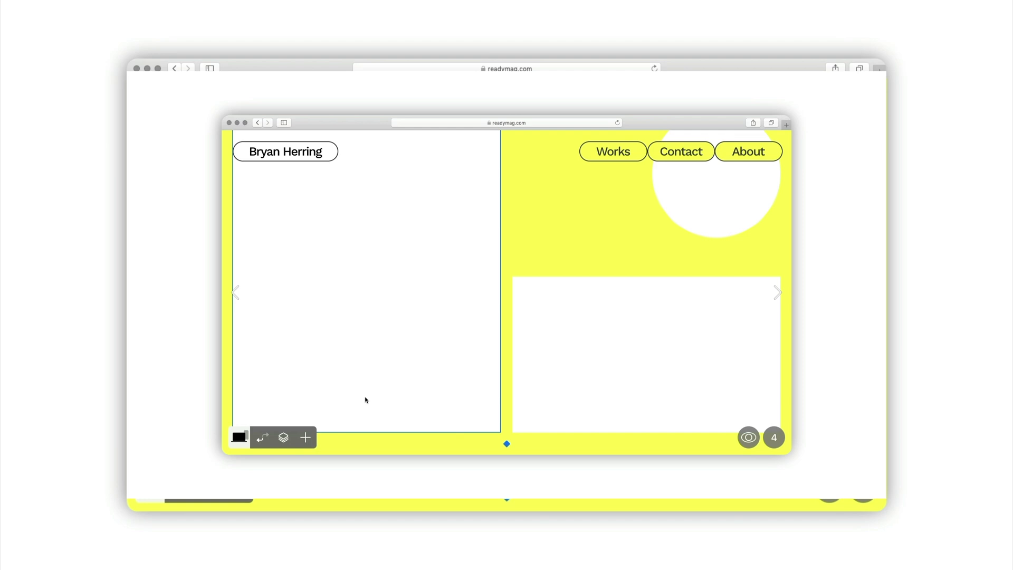
{"action": "left_click", "coordinate": [305, 437]}
{"action": "left_click", "coordinate": [274, 249]}
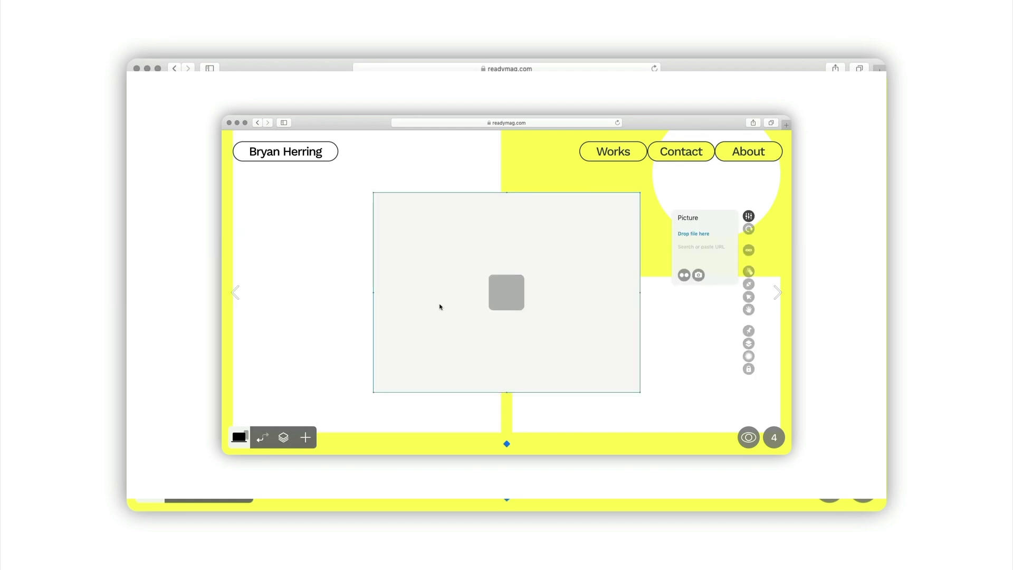
{"action": "left_click_drag", "start_coordinate": [440, 306], "coordinate": [580, 346]}
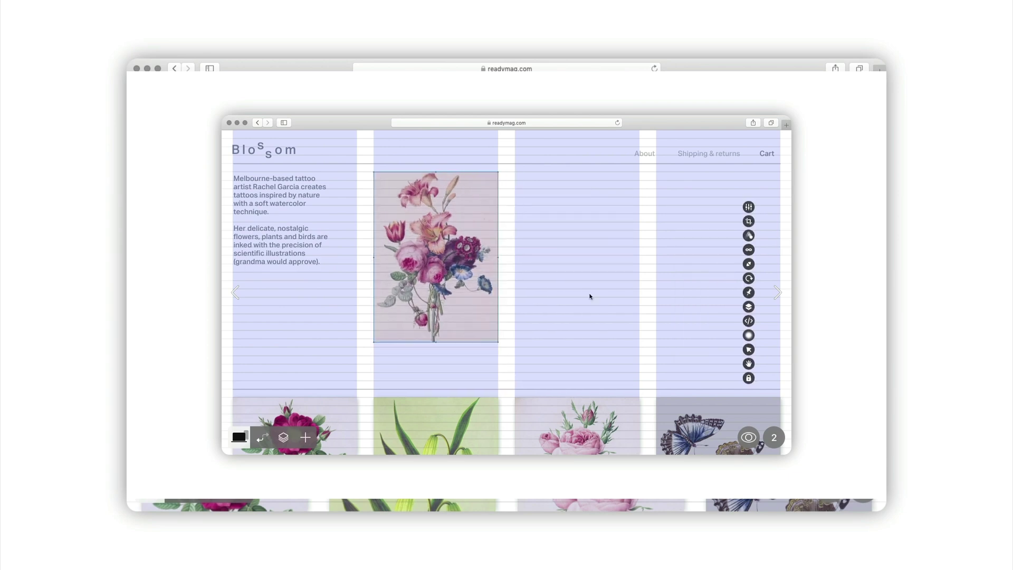
{"action": "left_click_drag", "start_coordinate": [436, 257], "coordinate": [721, 209], "text": "alt"}
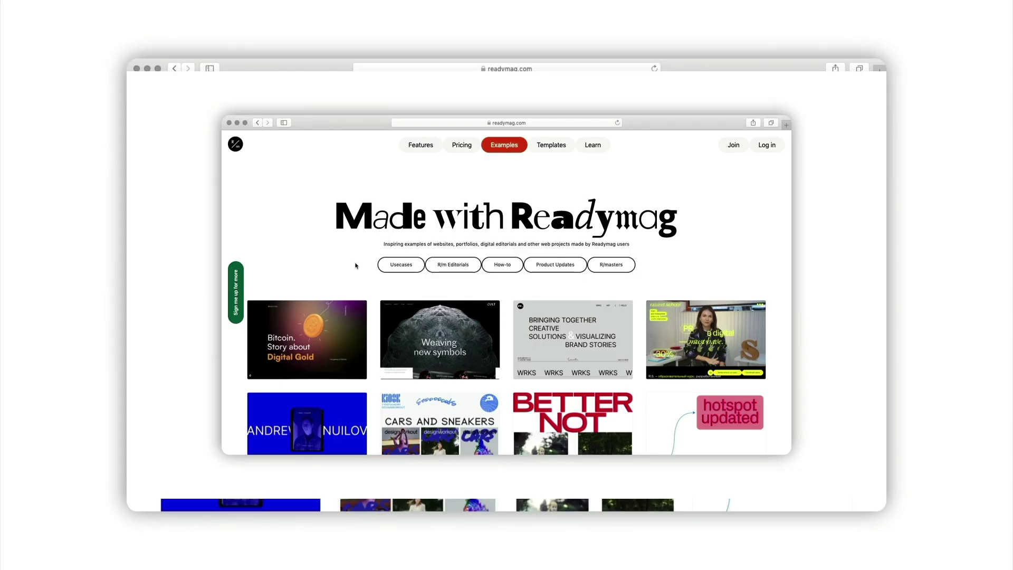
- Choose Usecases, then Editorial, and scroll through the filtered example projects
{"action": "left_click", "coordinate": [407, 265]}
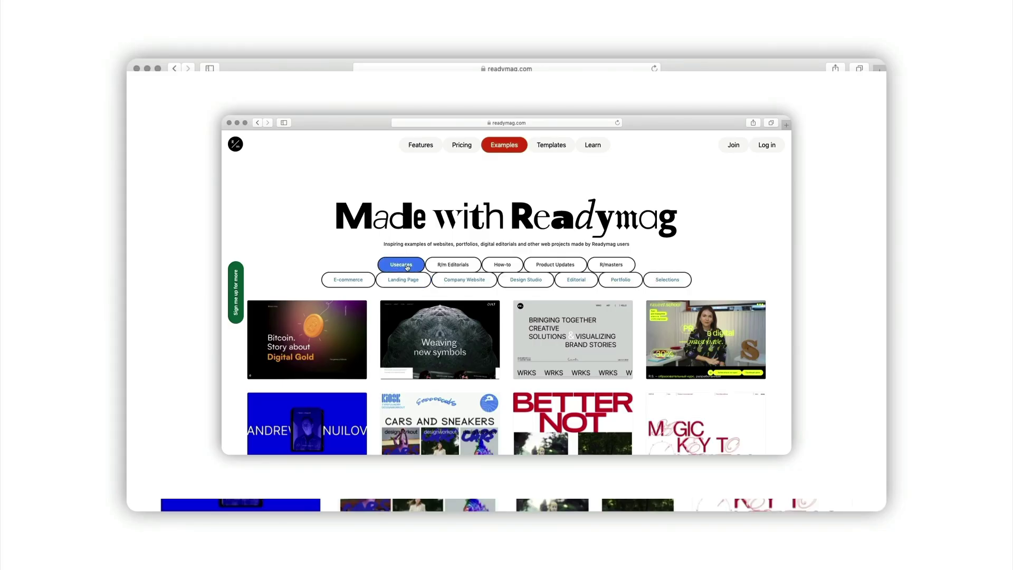
{"action": "left_click", "coordinate": [594, 280]}
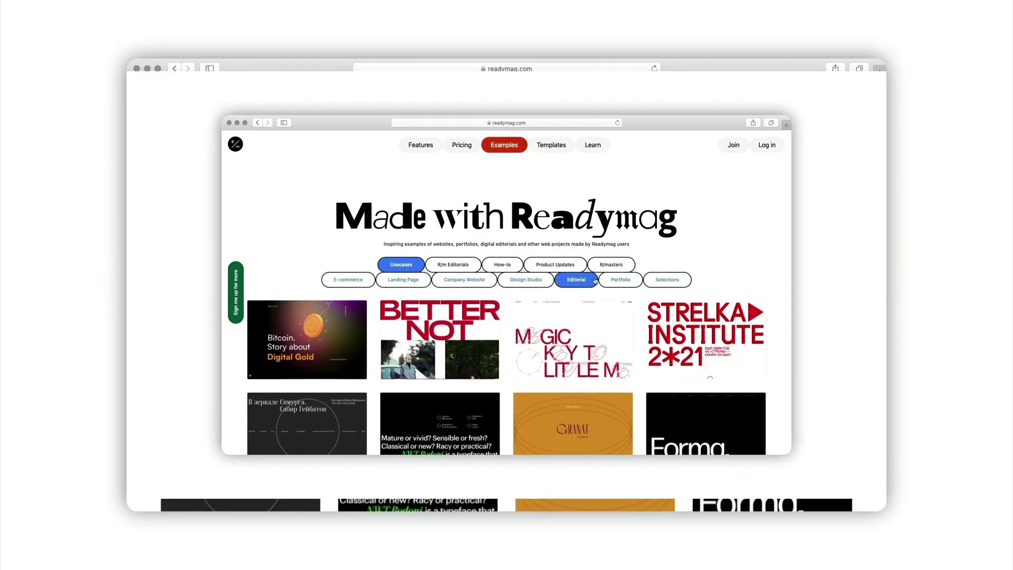
{"action": "scroll", "coordinate": [773, 278], "scroll_direction": "down", "scroll_amount": 10}
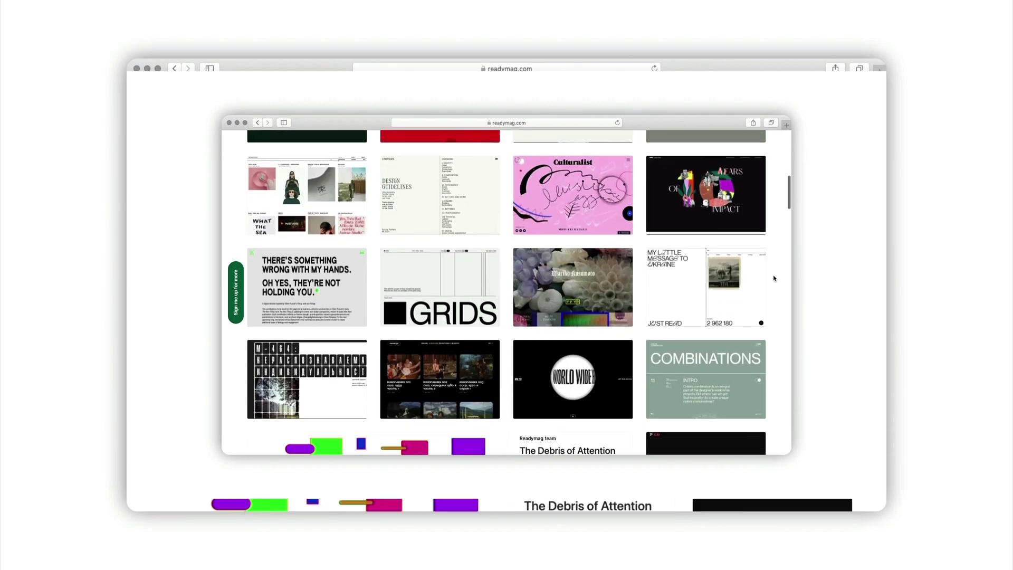
{"action": "scroll", "coordinate": [773, 278], "scroll_direction": "down", "scroll_amount": 6}
{"action": "scroll", "coordinate": [774, 277], "scroll_direction": "up", "scroll_amount": 12}
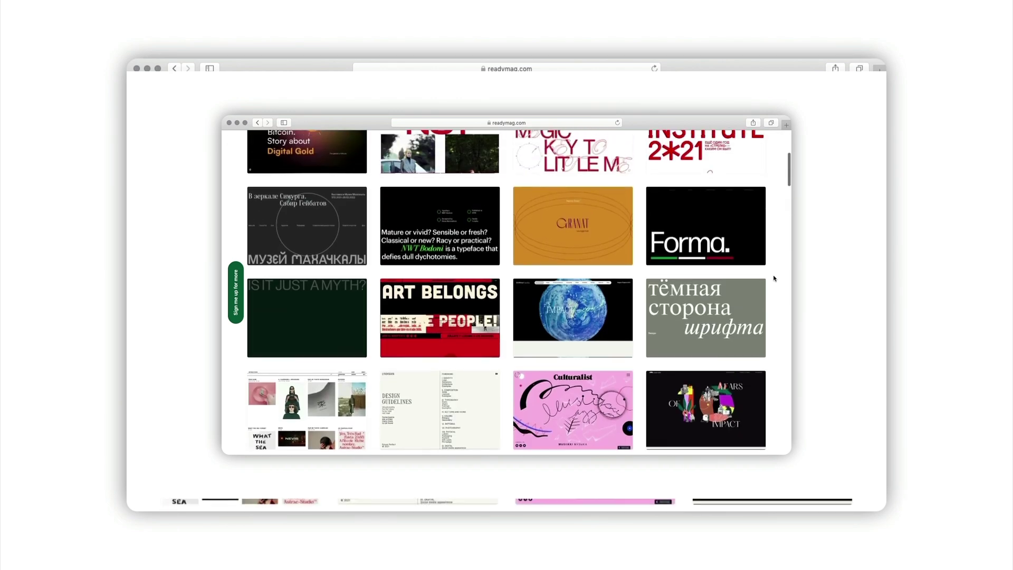
{"action": "scroll", "coordinate": [773, 278], "scroll_direction": "up", "scroll_amount": 3}
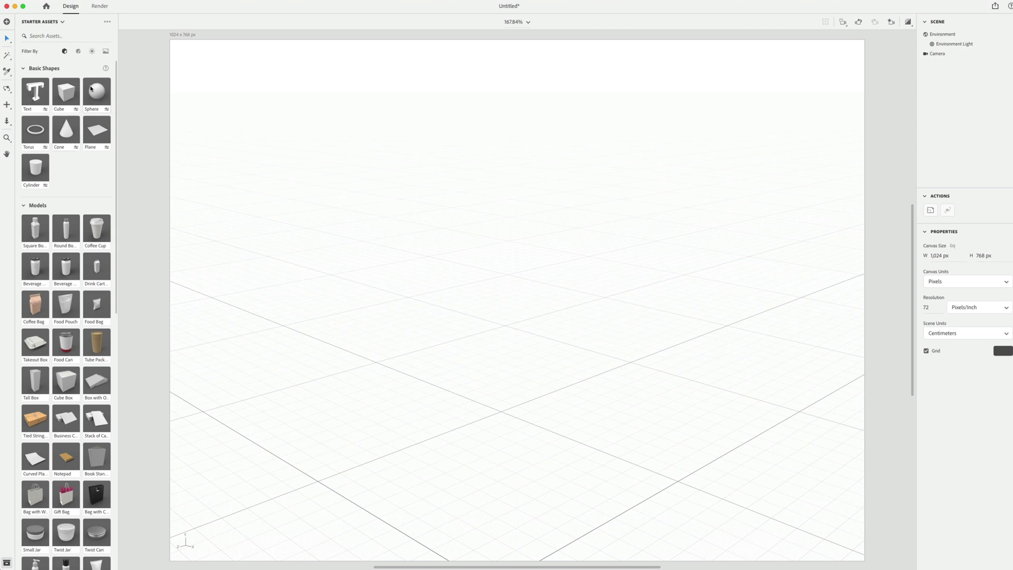
- Add two spheres from Basic Shapes, one scaled to 0.3 and one to 0.4, and position both
{"action": "left_click_drag", "start_coordinate": [91, 89], "coordinate": [818, 227]}
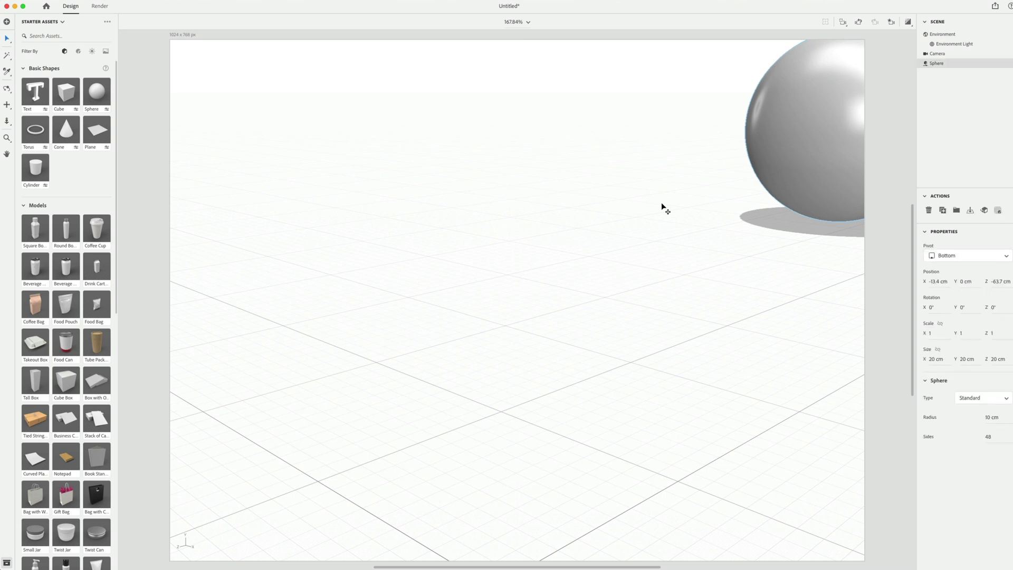
{"action": "mouse_move", "coordinate": [835, 131]}
{"action": "left_mouse_down"}
{"action": "mouse_move", "coordinate": [830, 143]}
{"action": "mouse_move", "coordinate": [820, 125]}
{"action": "left_mouse_up"}
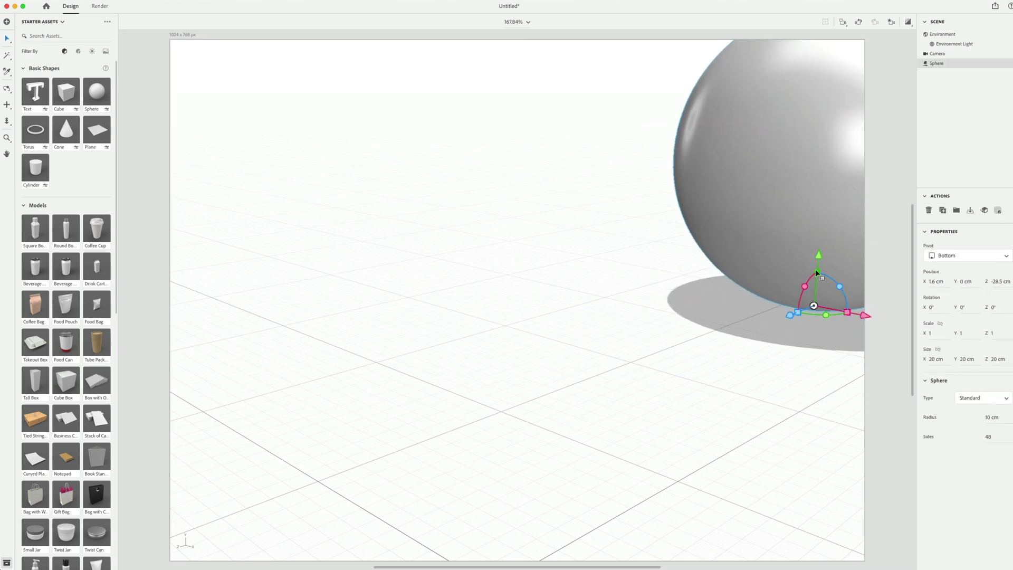
{"action": "left_click_drag", "start_coordinate": [815, 269], "coordinate": [816, 295]}
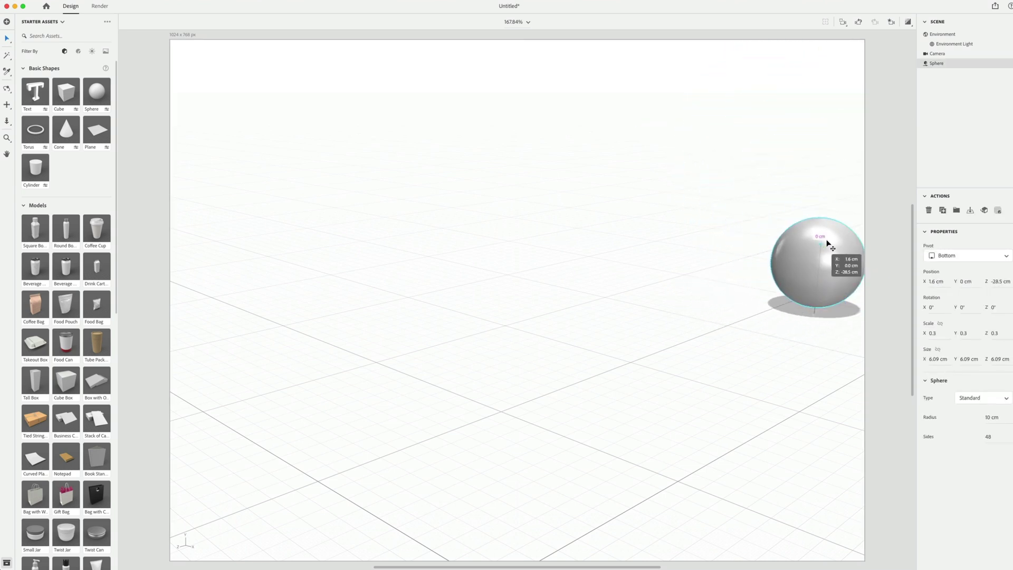
{"action": "left_click_drag", "start_coordinate": [827, 243], "coordinate": [856, 225]}
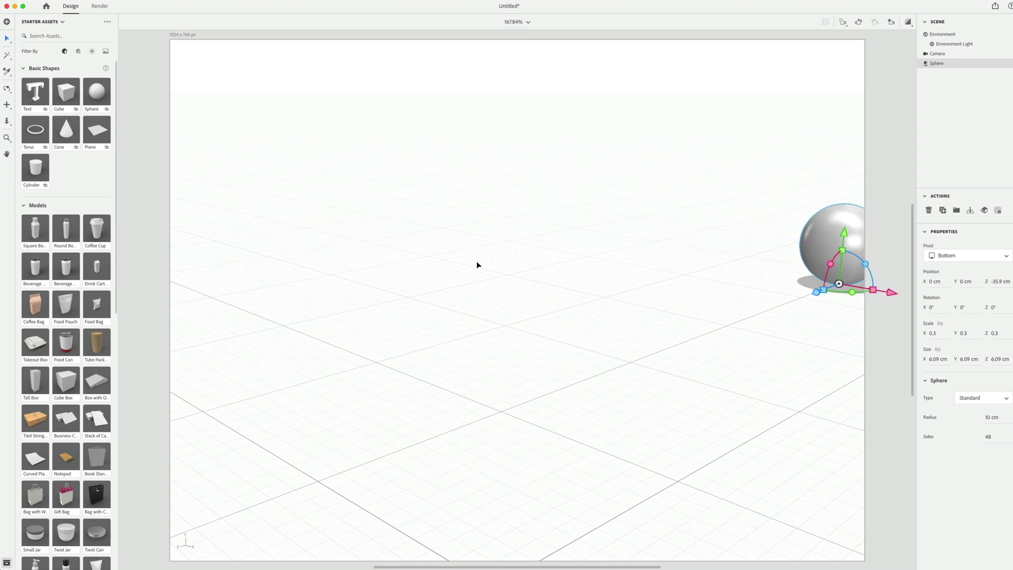
{"action": "left_click_drag", "start_coordinate": [87, 95], "coordinate": [258, 410]}
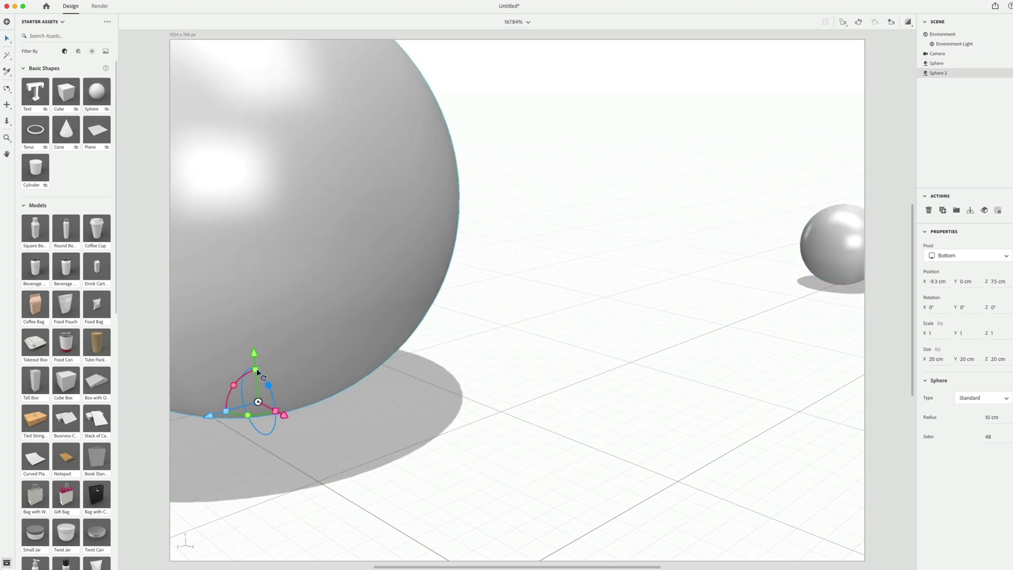
{"action": "left_click_drag", "start_coordinate": [256, 369], "coordinate": [254, 392]}
{"action": "left_click_drag", "start_coordinate": [276, 331], "coordinate": [222, 356]}
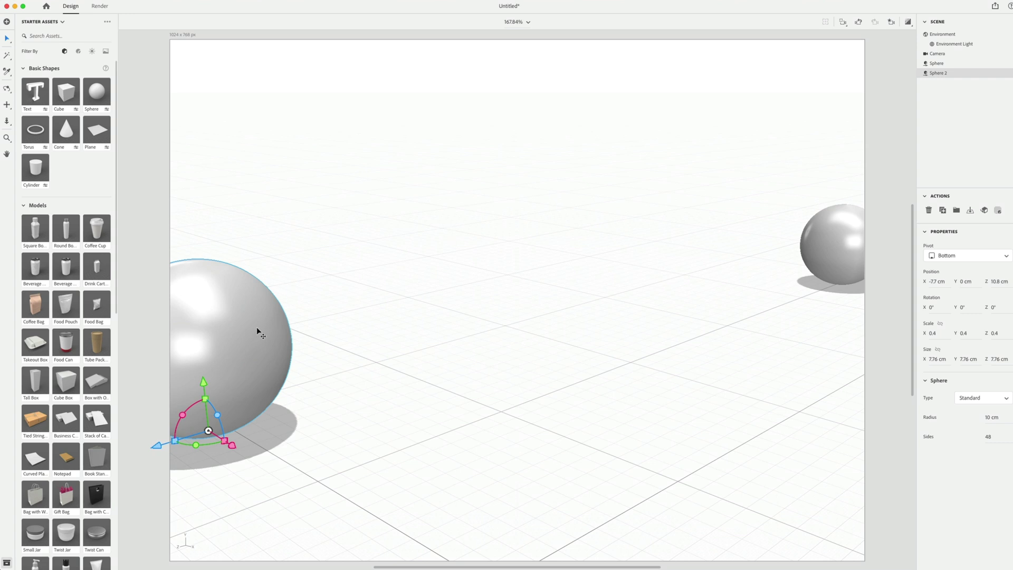
- Delete both spheres from the scene
{"action": "key", "text": "Delete"}
{"action": "left_click", "coordinate": [827, 253]}
{"action": "key", "text": "Delete"}
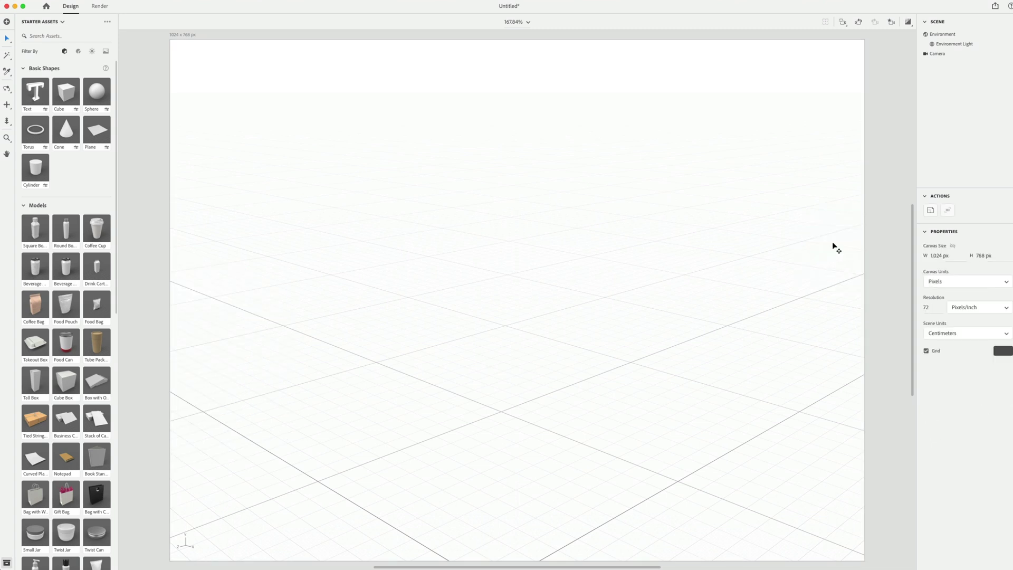
- Turn on the environment background and place a 0.5-scale coffee cup on the table, previewing the render
{"action": "left_click", "coordinate": [942, 34]}
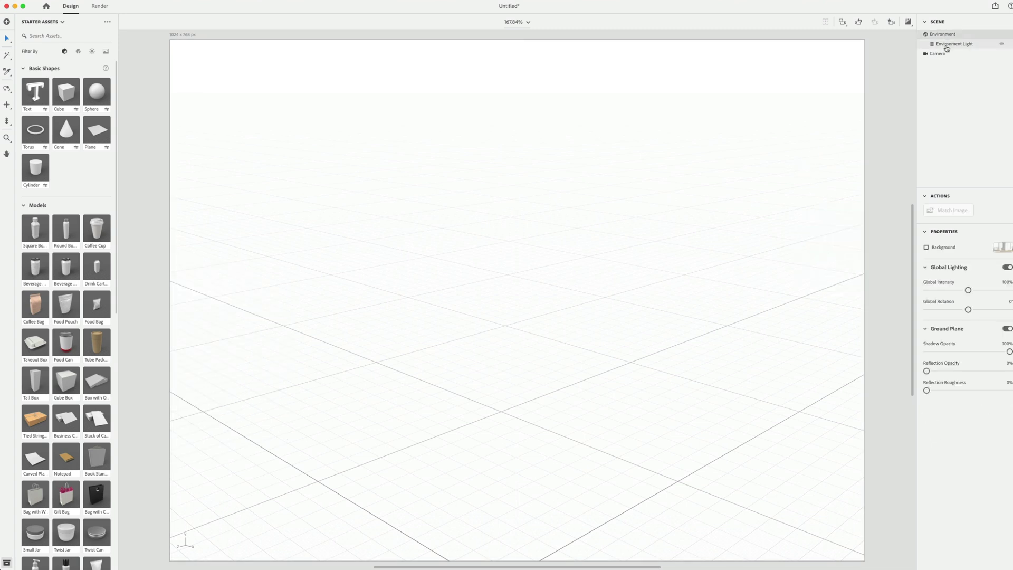
{"action": "left_click", "coordinate": [926, 246]}
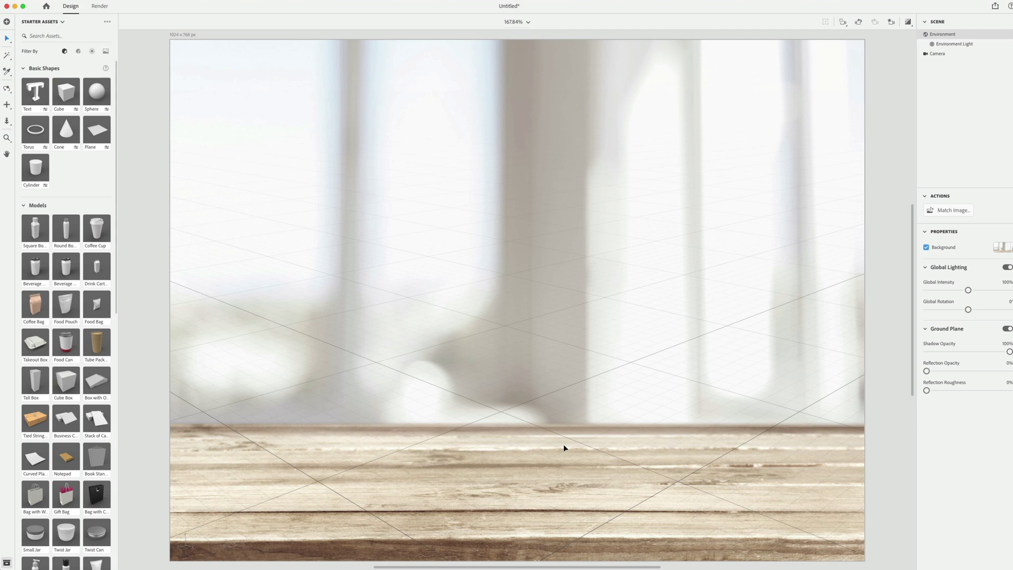
{"action": "left_click_drag", "start_coordinate": [102, 248], "coordinate": [401, 458]}
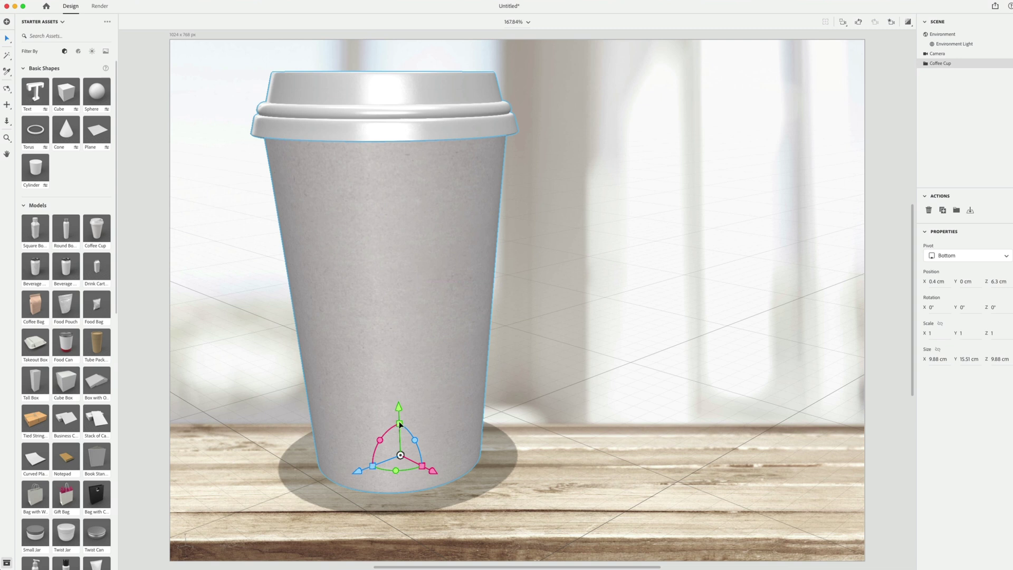
{"action": "left_click_drag", "start_coordinate": [400, 424], "coordinate": [397, 438]}
{"action": "left_click_drag", "start_coordinate": [414, 361], "coordinate": [417, 409]}
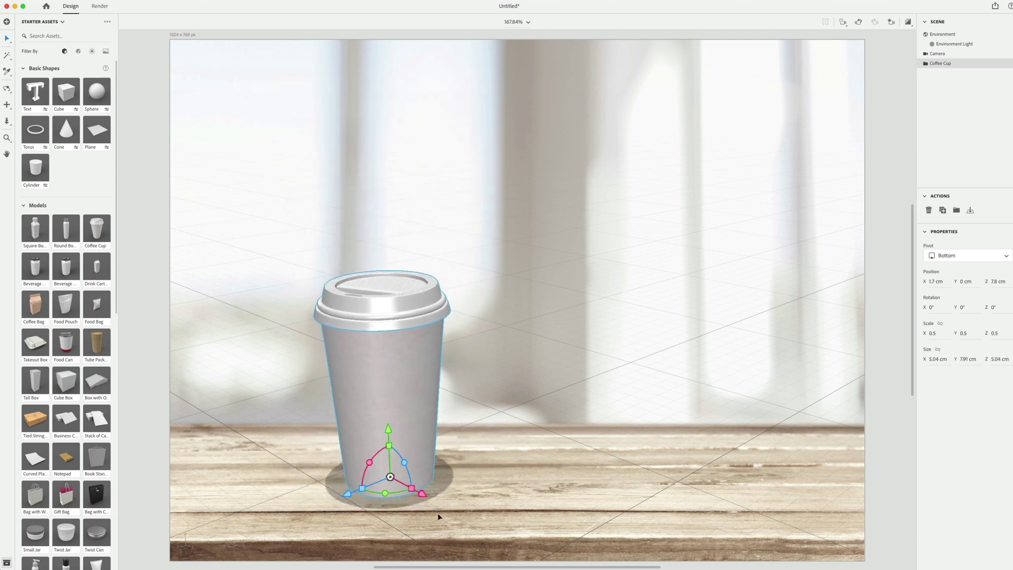
{"action": "left_click", "coordinate": [908, 22]}
- Deselect the coffee cup in Adobe Dimension
{"action": "left_click", "coordinate": [880, 167]}
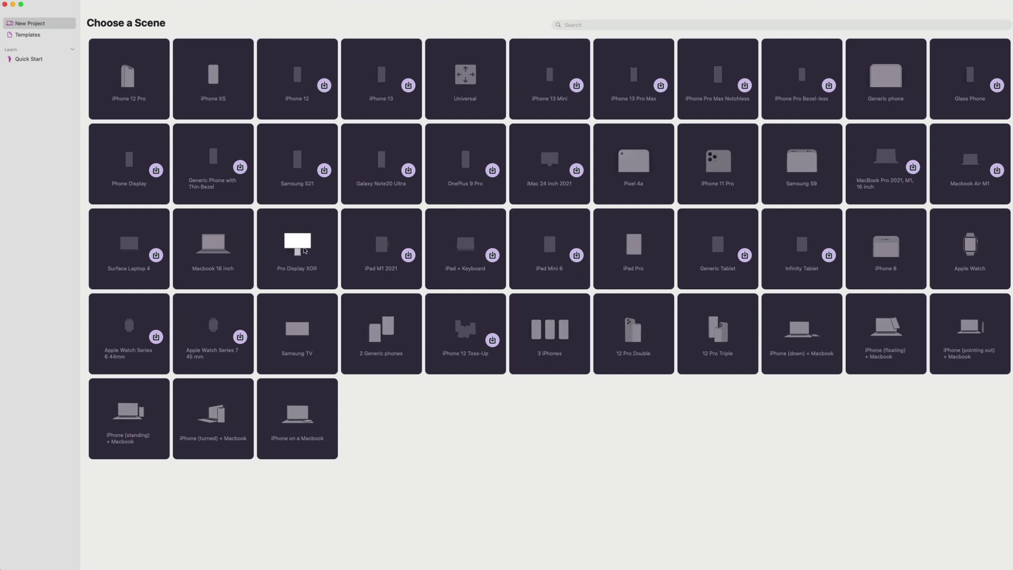
- Choose the Pro Display XDR scene and drop the website screenshot onto its screen
{"action": "left_click", "coordinate": [305, 251]}
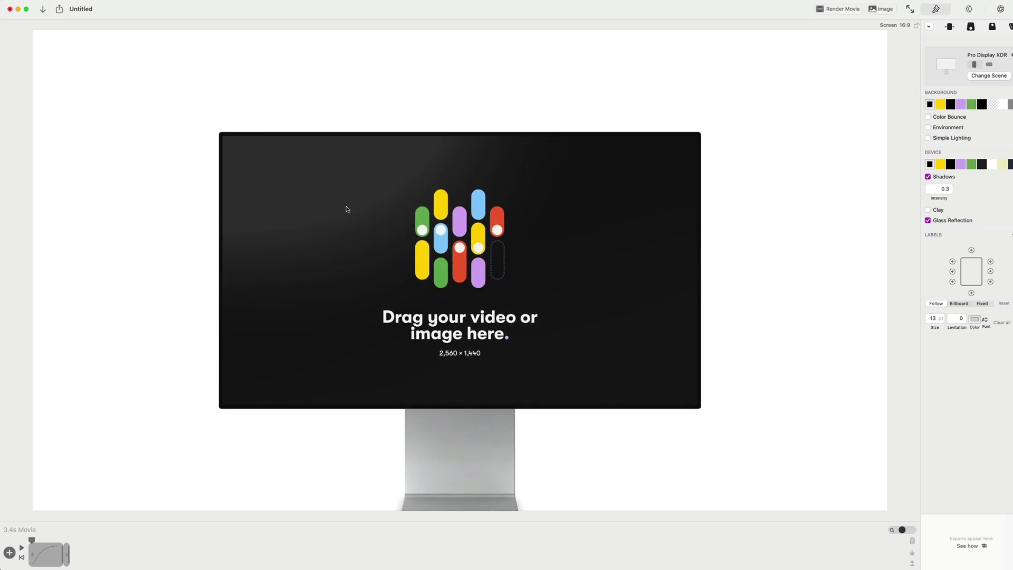
{"action": "left_click_drag", "start_coordinate": [1009, 543], "coordinate": [510, 268]}
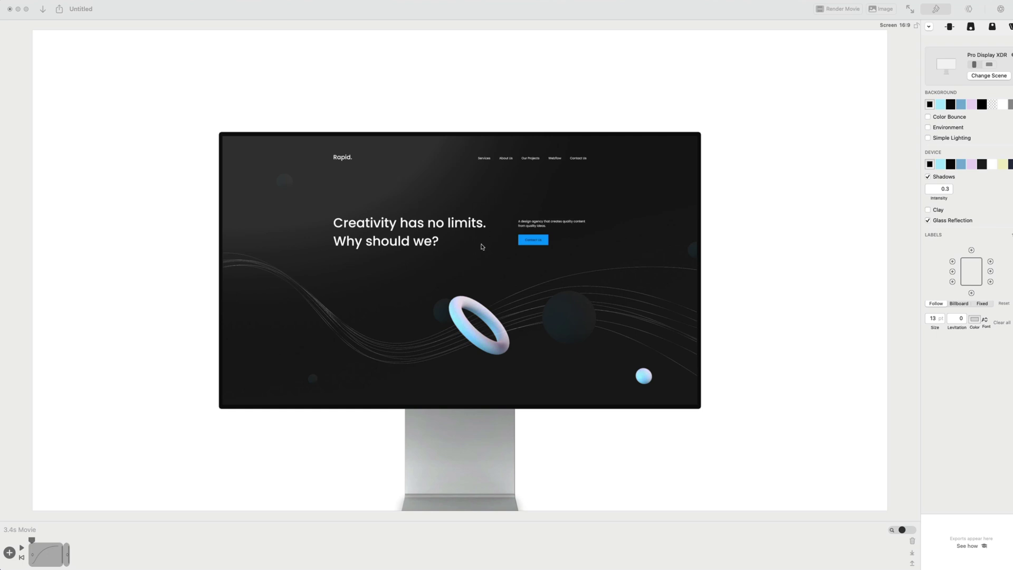
- Delete the existing keyframes from the Rotato timeline
{"action": "left_click", "coordinate": [54, 550]}
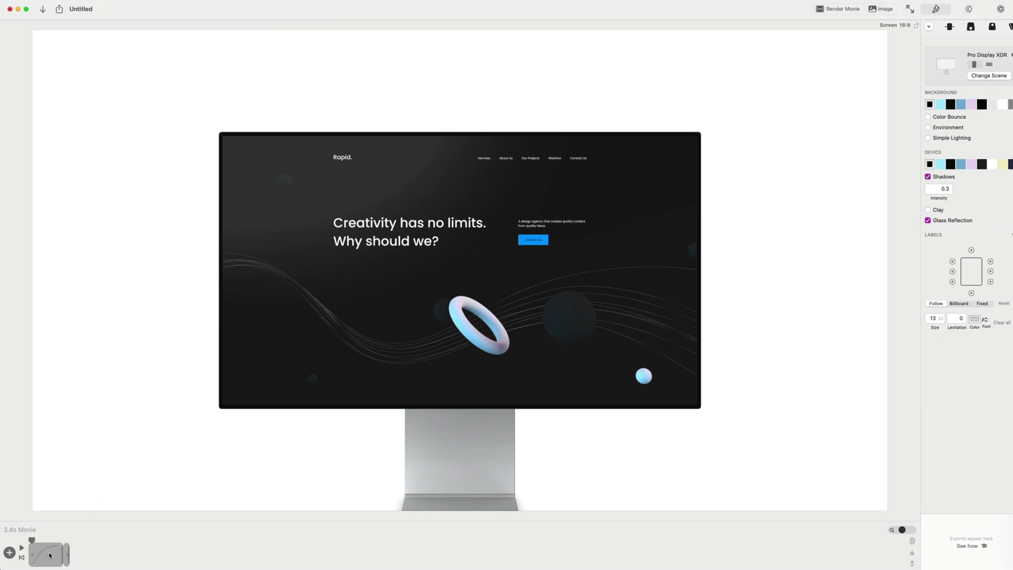
{"action": "left_click", "coordinate": [49, 555]}
{"action": "key", "text": "BackSpace"}
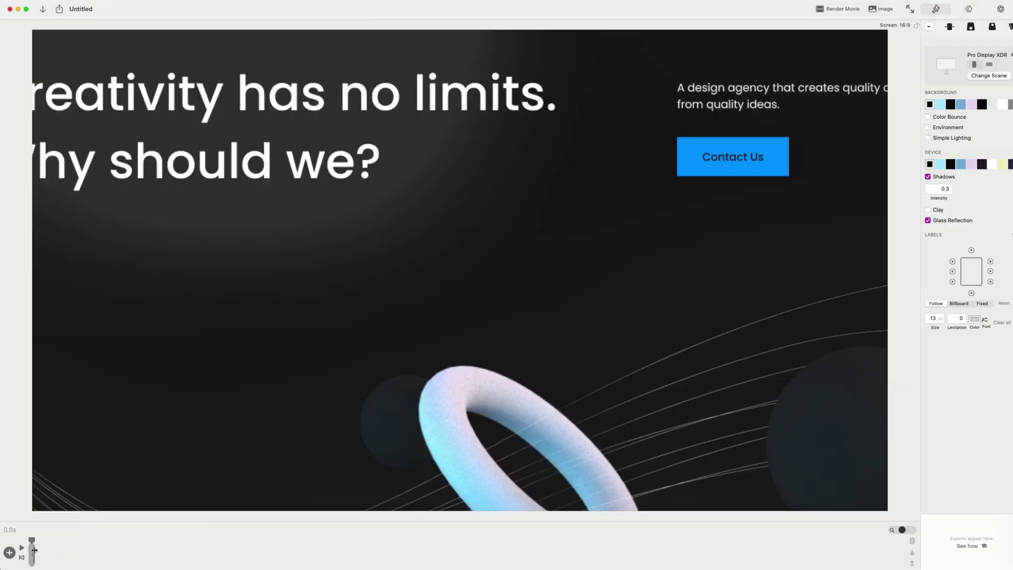
{"action": "left_click", "coordinate": [34, 550]}
{"action": "key", "text": "BackSpace"}
- Keyframe a front view and an angled three-quarter view of the monitor, then play the animation
{"action": "left_click", "coordinate": [9, 552]}
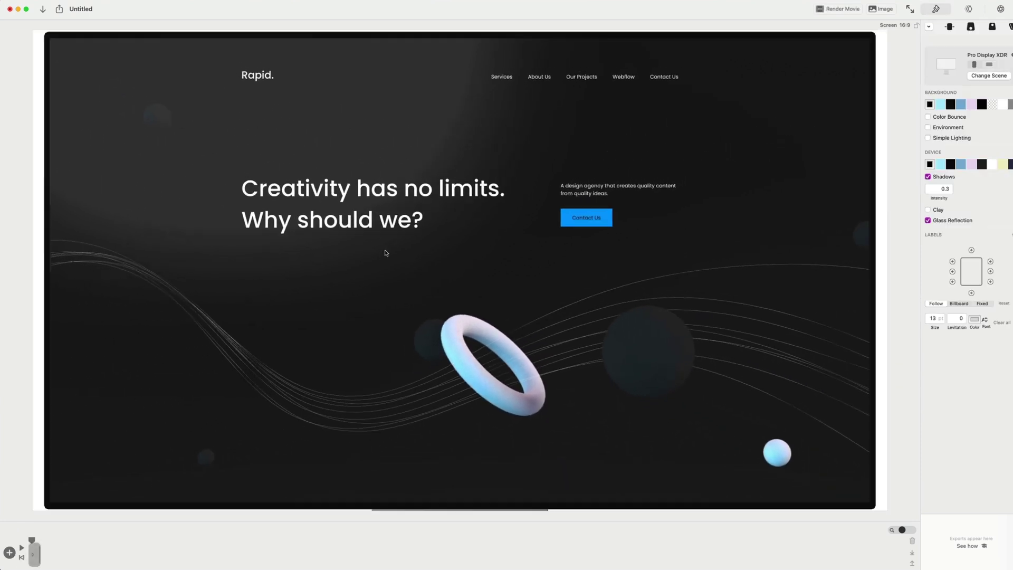
{"action": "left_click", "coordinate": [9, 552]}
{"action": "left_click", "coordinate": [39, 553]}
{"action": "left_click_drag", "start_coordinate": [40, 553], "coordinate": [63, 553]}
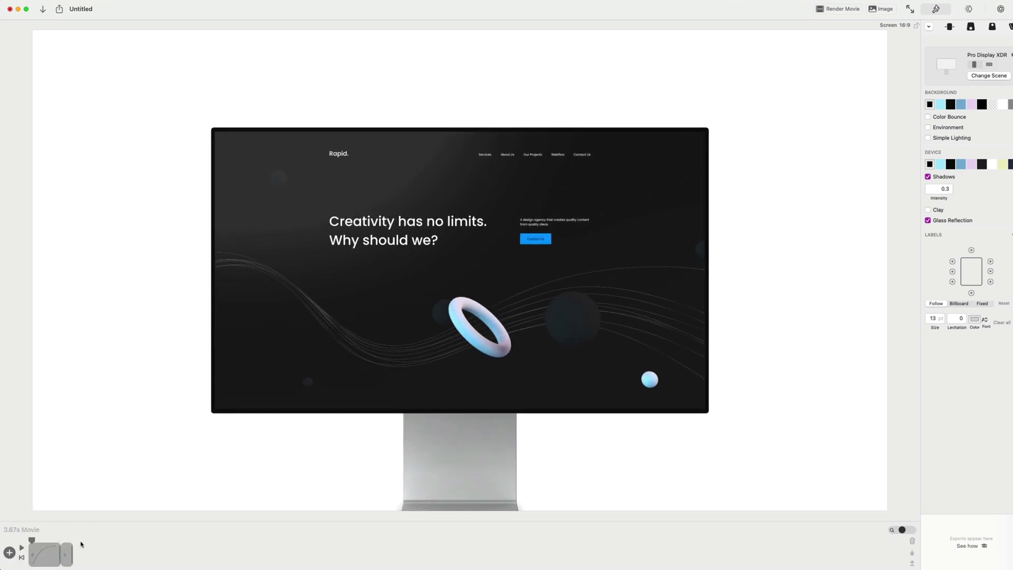
{"action": "left_click_drag", "start_coordinate": [323, 274], "coordinate": [45, 464]}
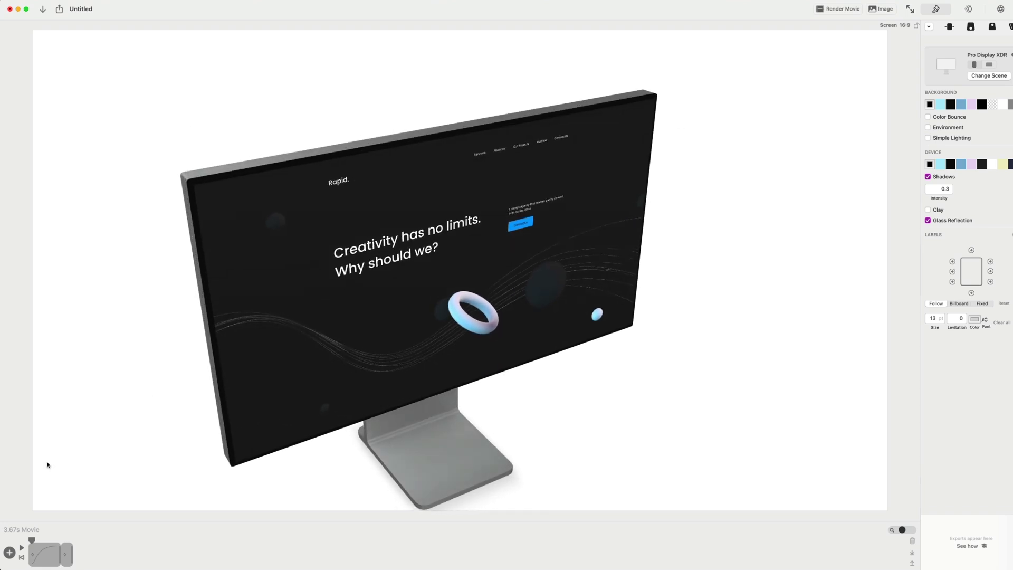
{"action": "left_click", "coordinate": [10, 552]}
{"action": "left_click", "coordinate": [21, 548]}
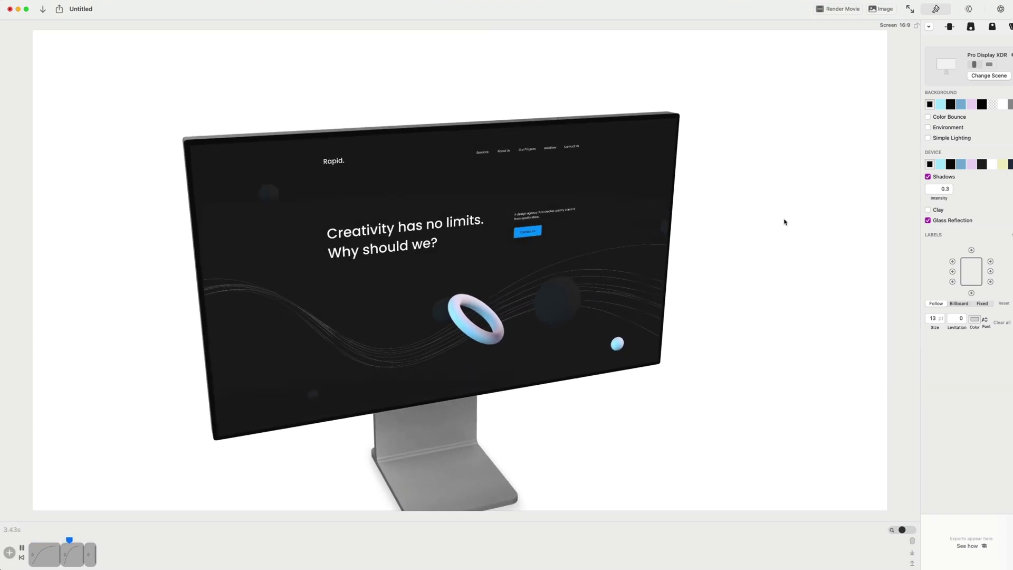
- Set a light cyan background, stop playback, and view the Templates and Camera panels
{"action": "left_click", "coordinate": [940, 103]}
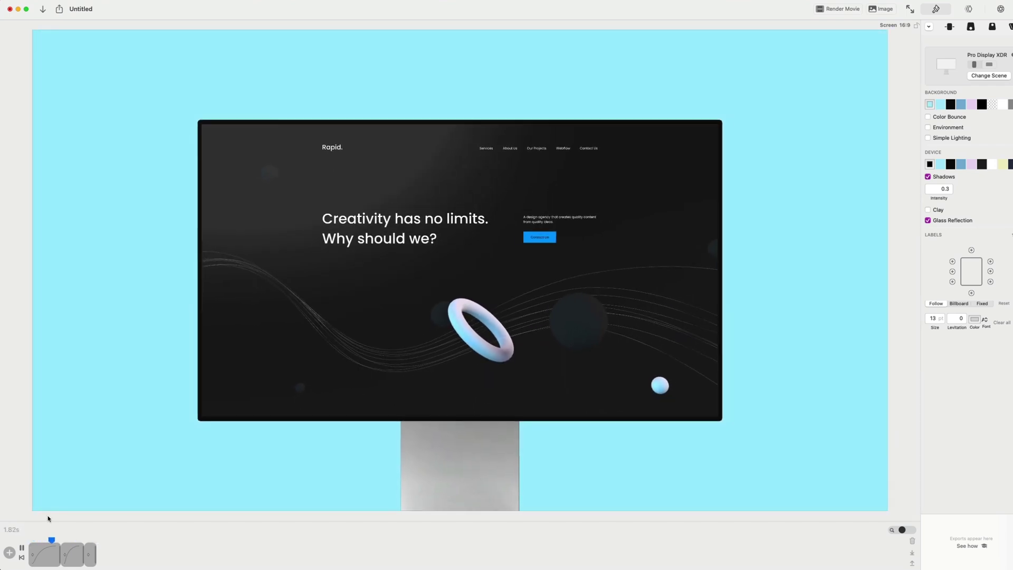
{"action": "key", "text": "space"}
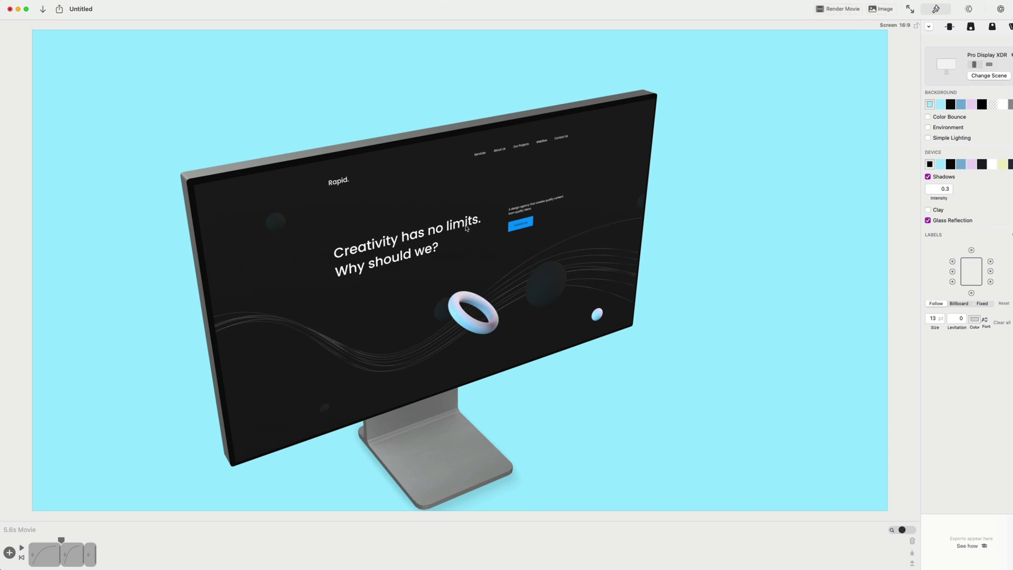
{"action": "left_click", "coordinate": [968, 9]}
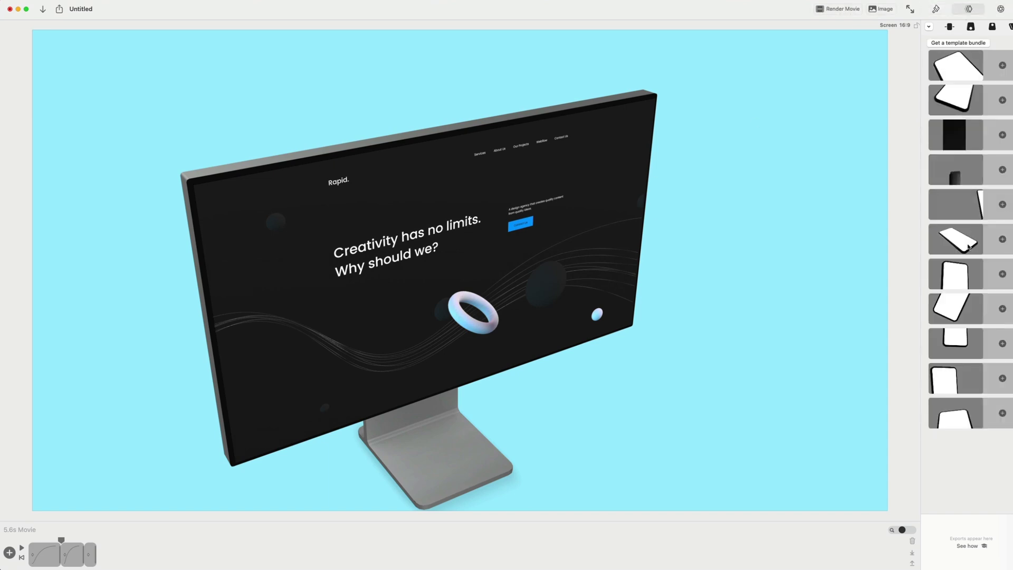
{"action": "left_click", "coordinate": [1000, 9]}
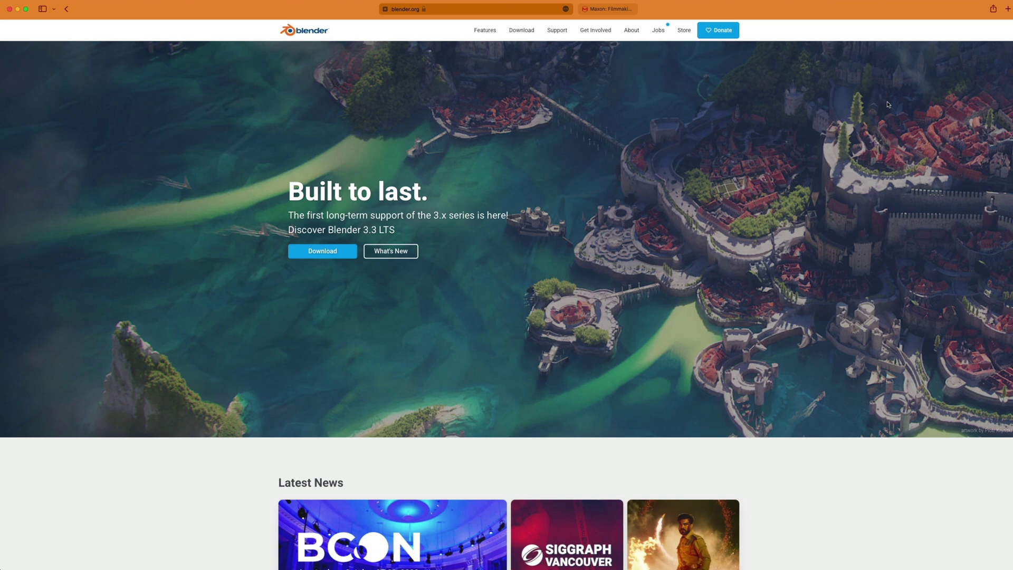
- Switch to the maxon.net tab and scroll up its page
{"action": "left_click", "coordinate": [607, 9]}
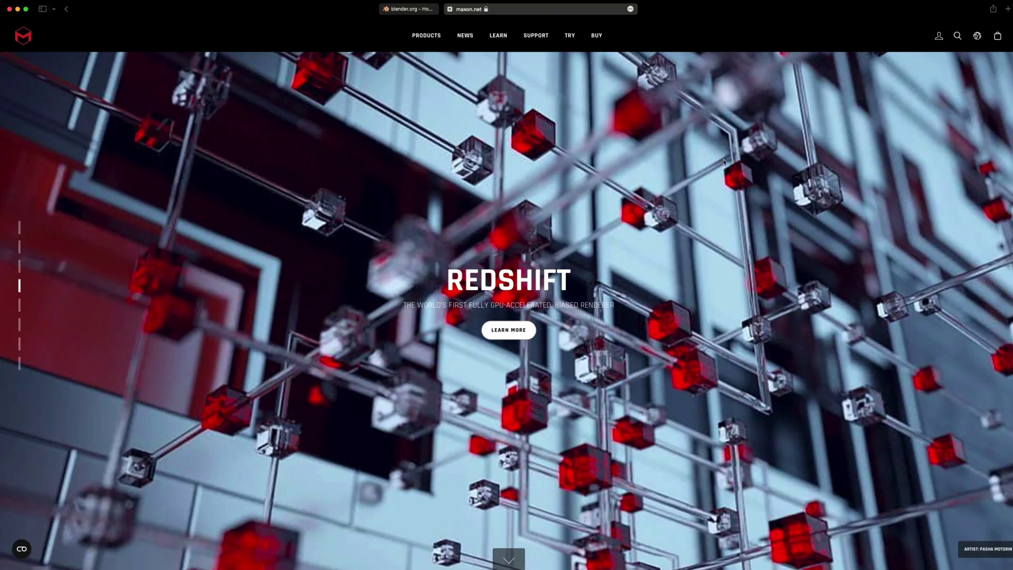
{"action": "scroll", "coordinate": [722, 159], "scroll_direction": "up", "scroll_amount": 5}
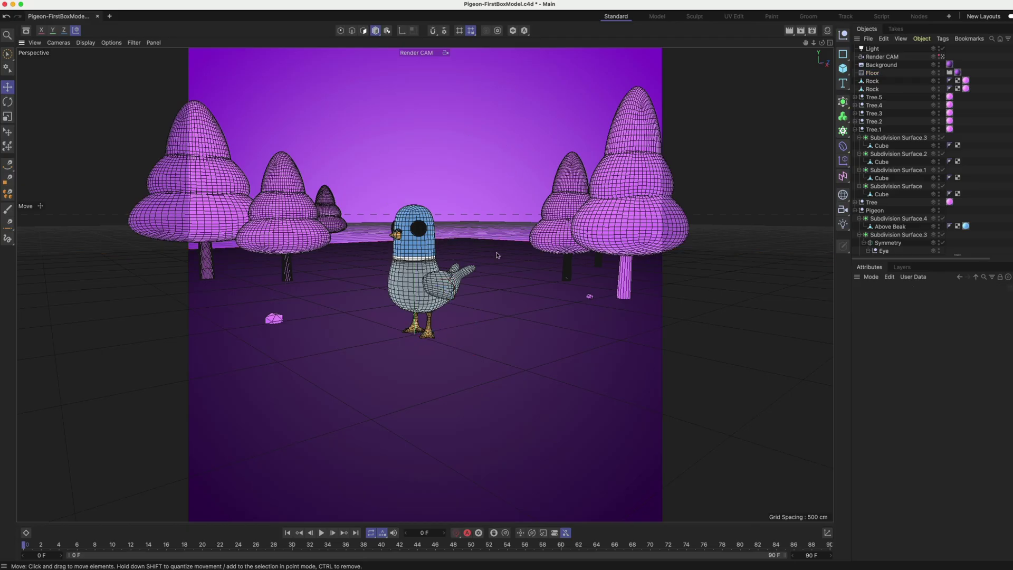
- Deactivate Render CAM to view through the default camera, then select Floor and Light
{"action": "left_click", "coordinate": [419, 252]}
{"action": "left_click", "coordinate": [940, 56]}
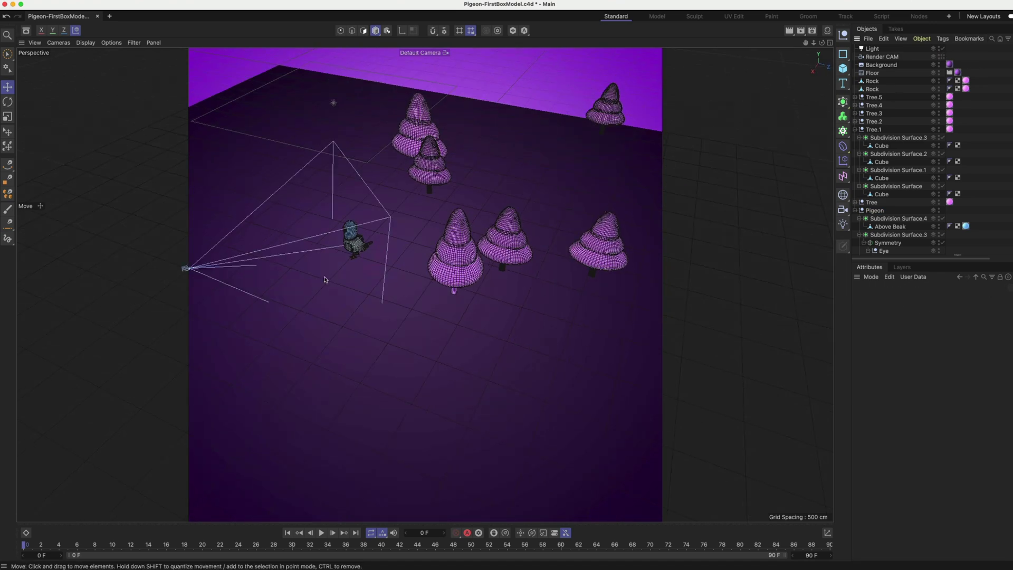
{"action": "left_click", "coordinate": [332, 104]}
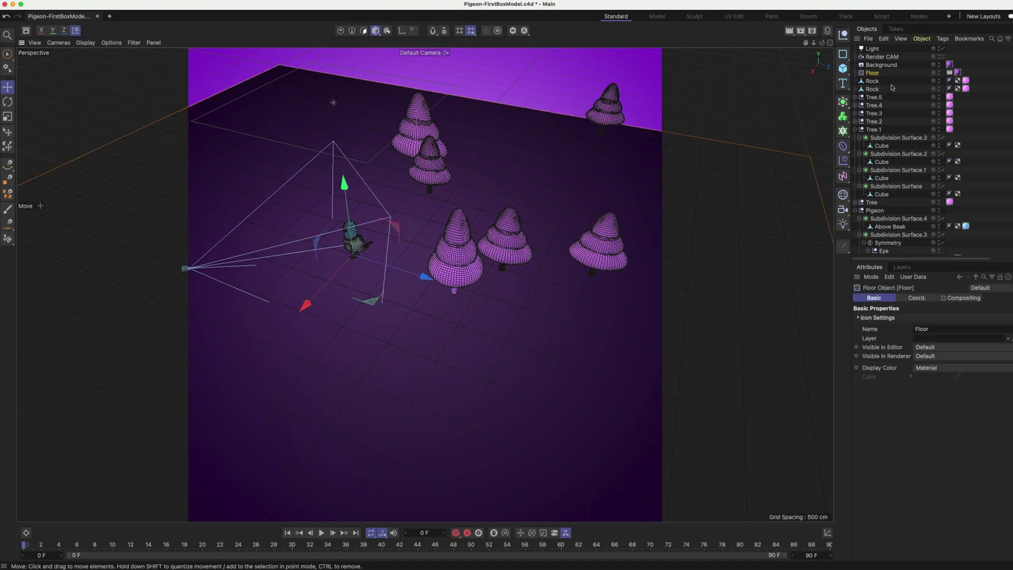
{"action": "left_click", "coordinate": [334, 102]}
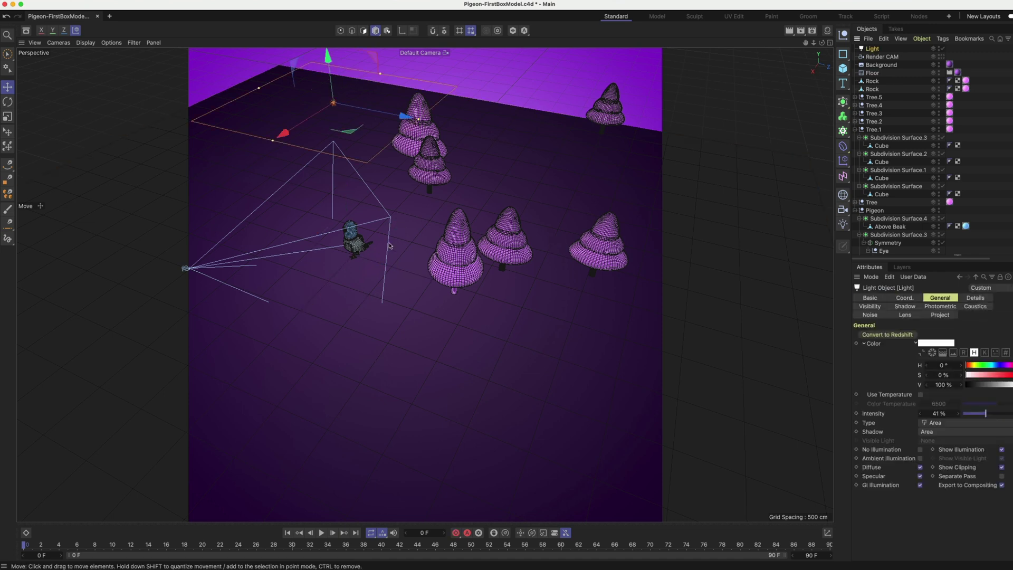
- Show the four-view layout, then maximize the Perspective viewport again
{"action": "middle_click", "coordinate": [406, 201]}
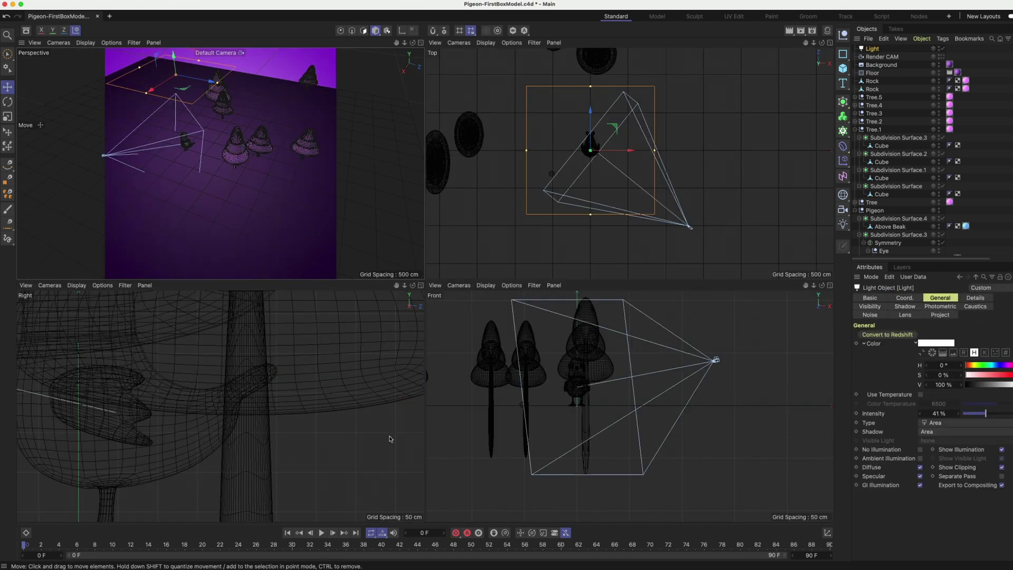
{"action": "scroll", "coordinate": [633, 390], "scroll_direction": "down", "scroll_amount": 10}
{"action": "scroll", "coordinate": [175, 393], "scroll_direction": "down", "scroll_amount": 10}
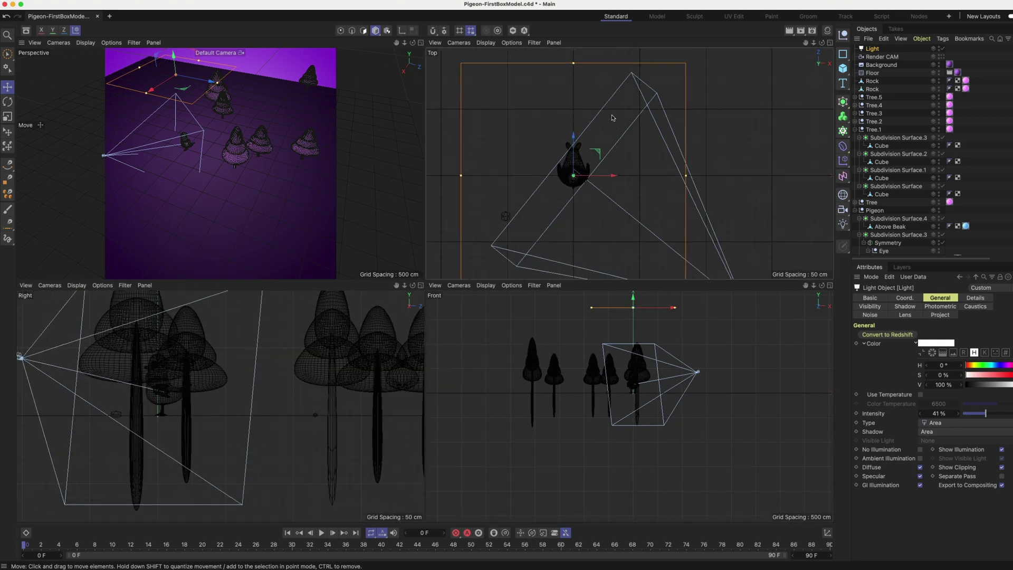
{"action": "middle_click", "coordinate": [243, 128]}
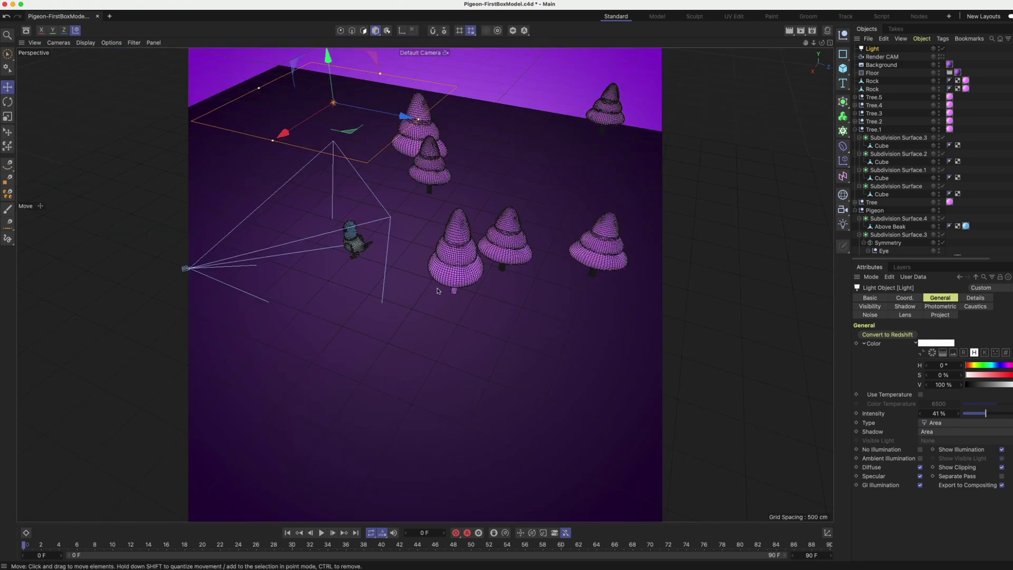